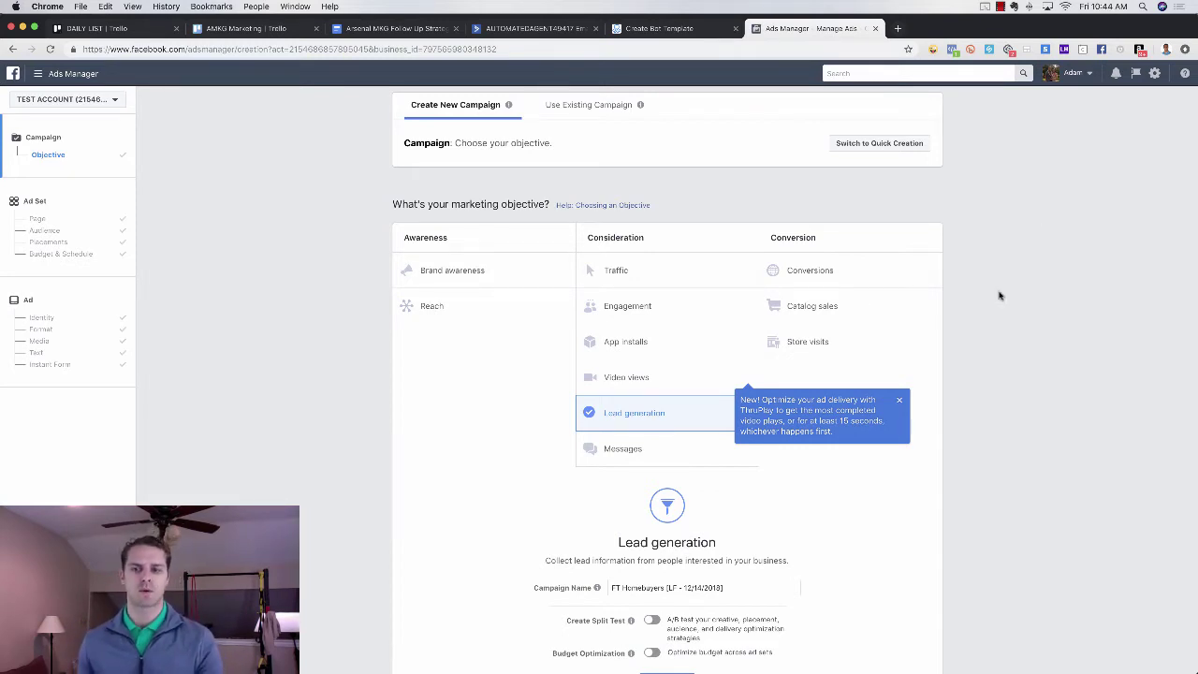
# Keep the Lead generation objective for the FT Homebuyers campaign and continue to the ad set setup
pyautogui.scroll(-2, 952, 407)
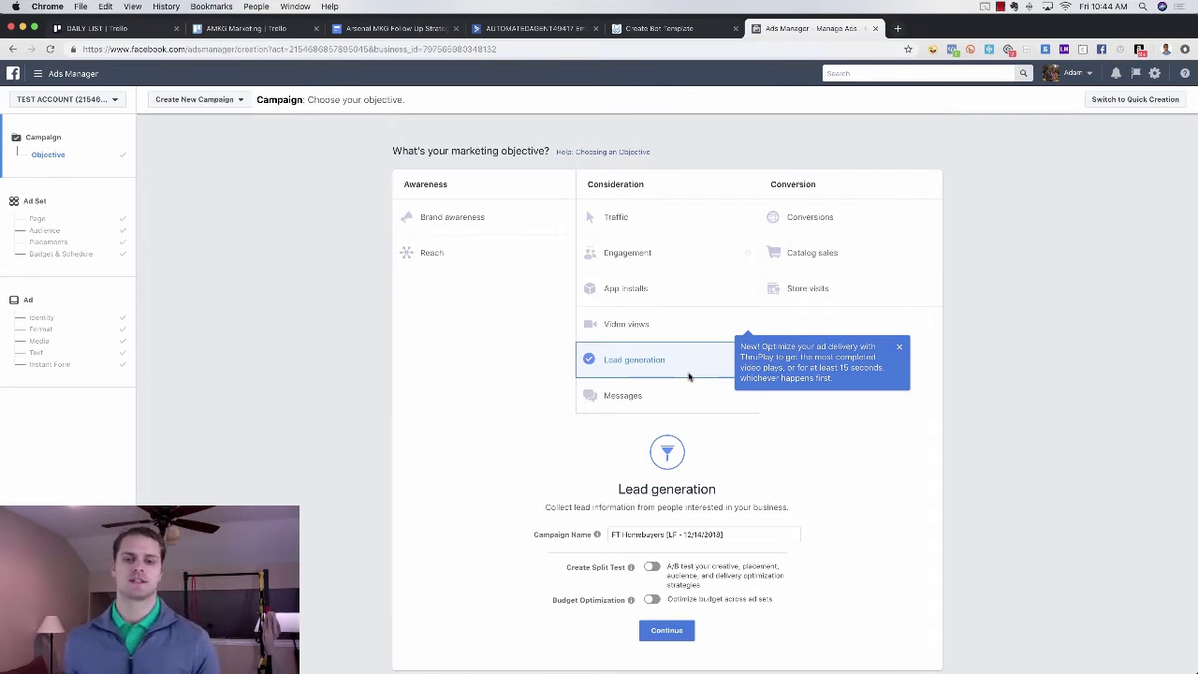
pyautogui.moveTo(597, 537)
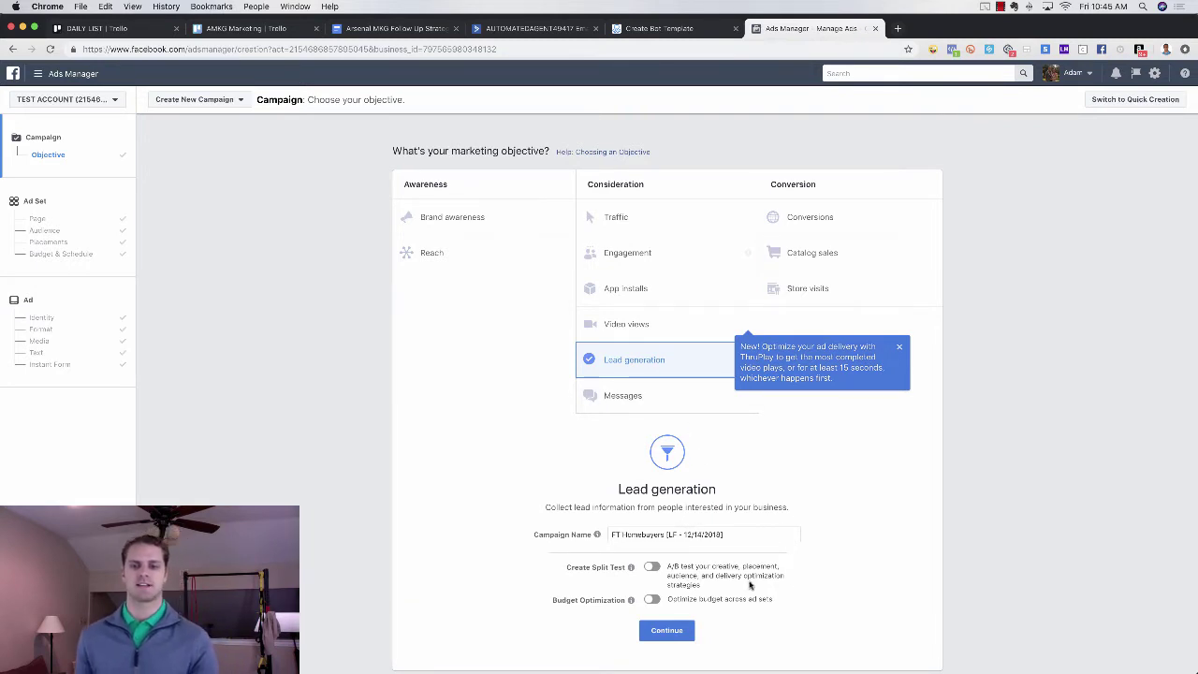
pyautogui.click(669, 630)
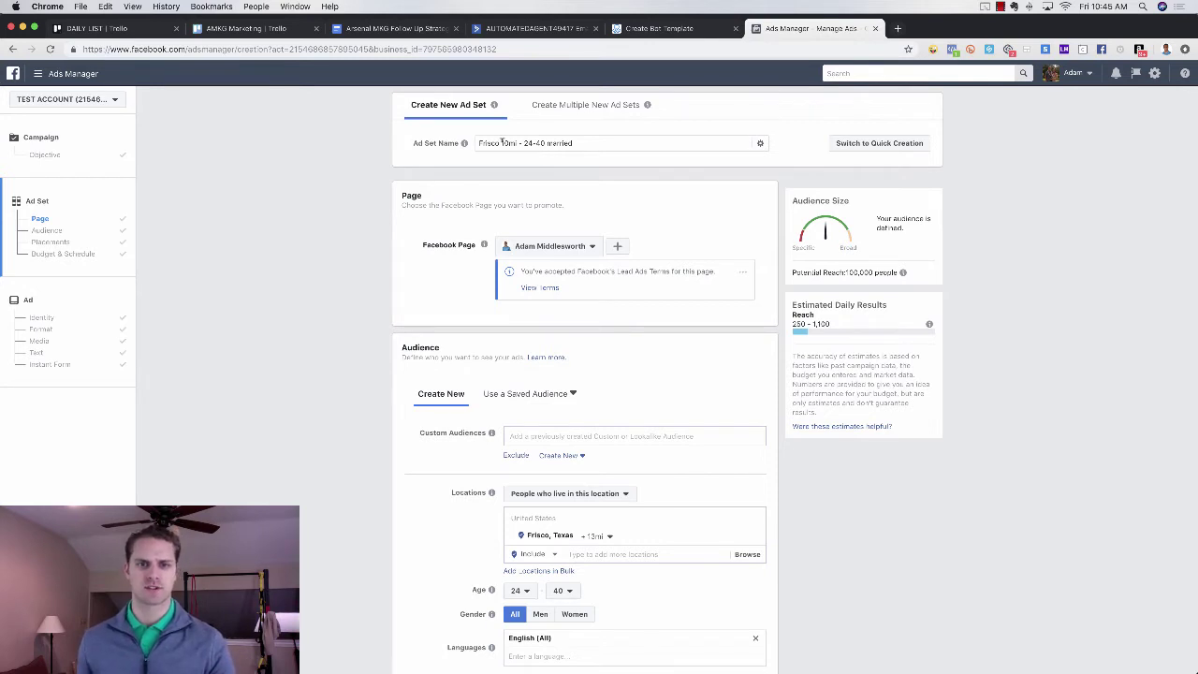
# Rename the ad set to "Frisco 13mi - 24-40 married"
pyautogui.click(521, 143)
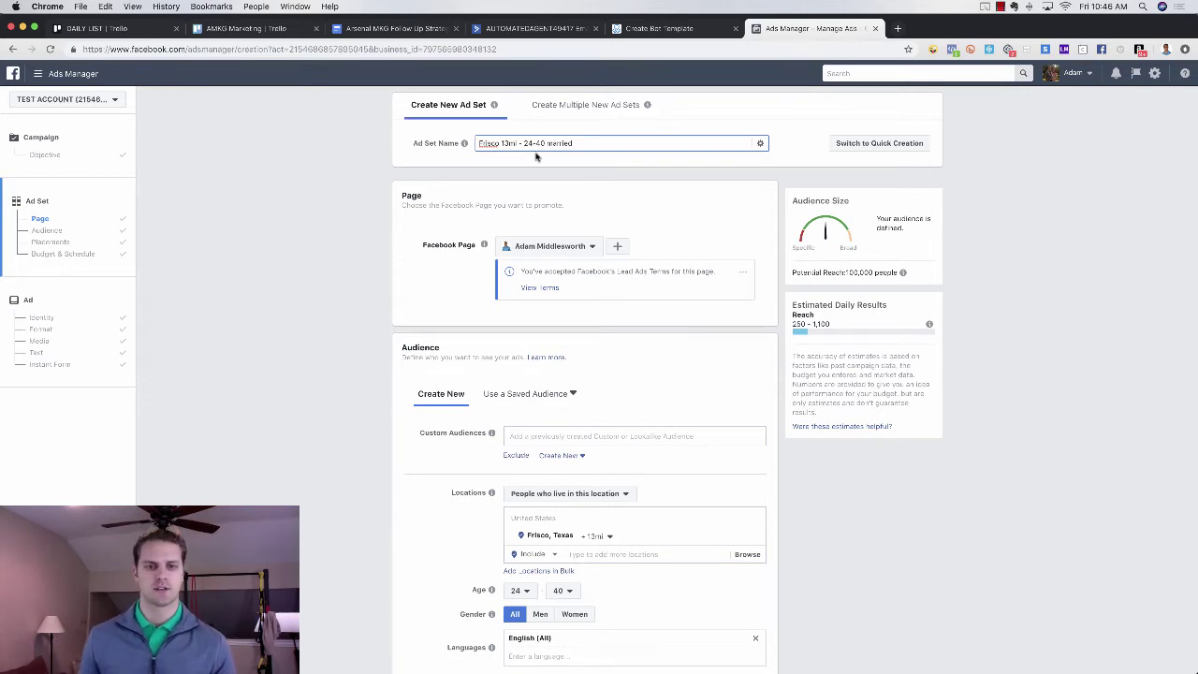
pyautogui.click(369, 251)
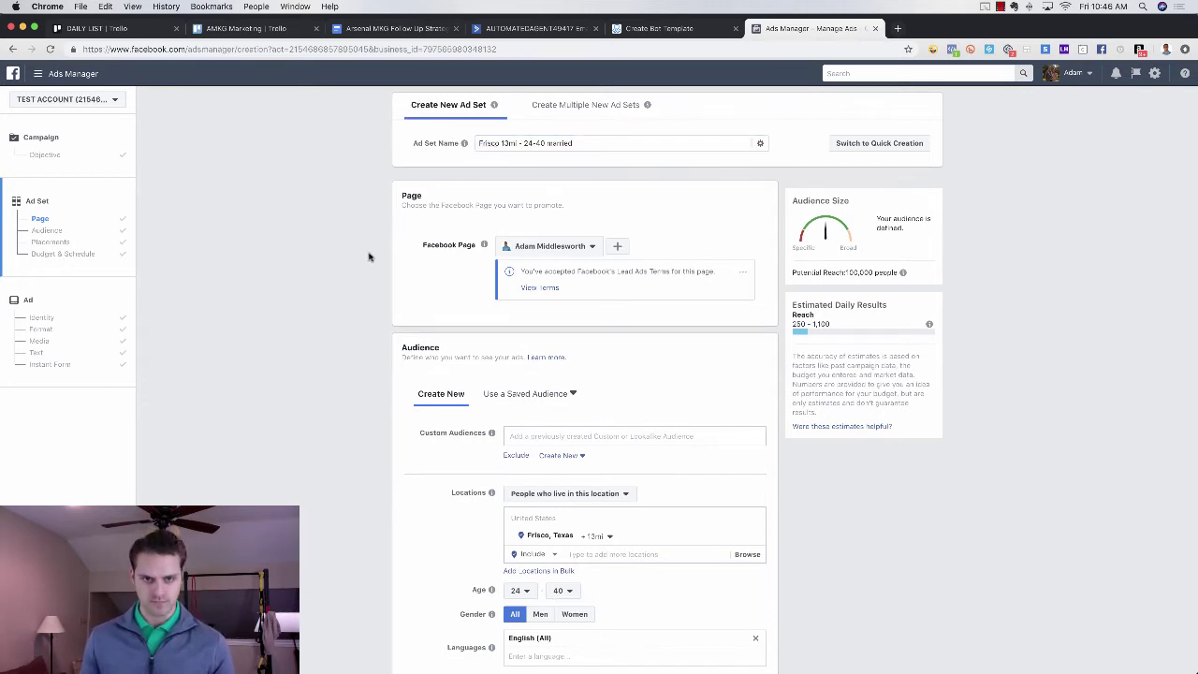
# Set the audience's location targeting to People who live in this location
pyautogui.scroll(-2, 369, 256)
pyautogui.scroll(-4, 369, 256)
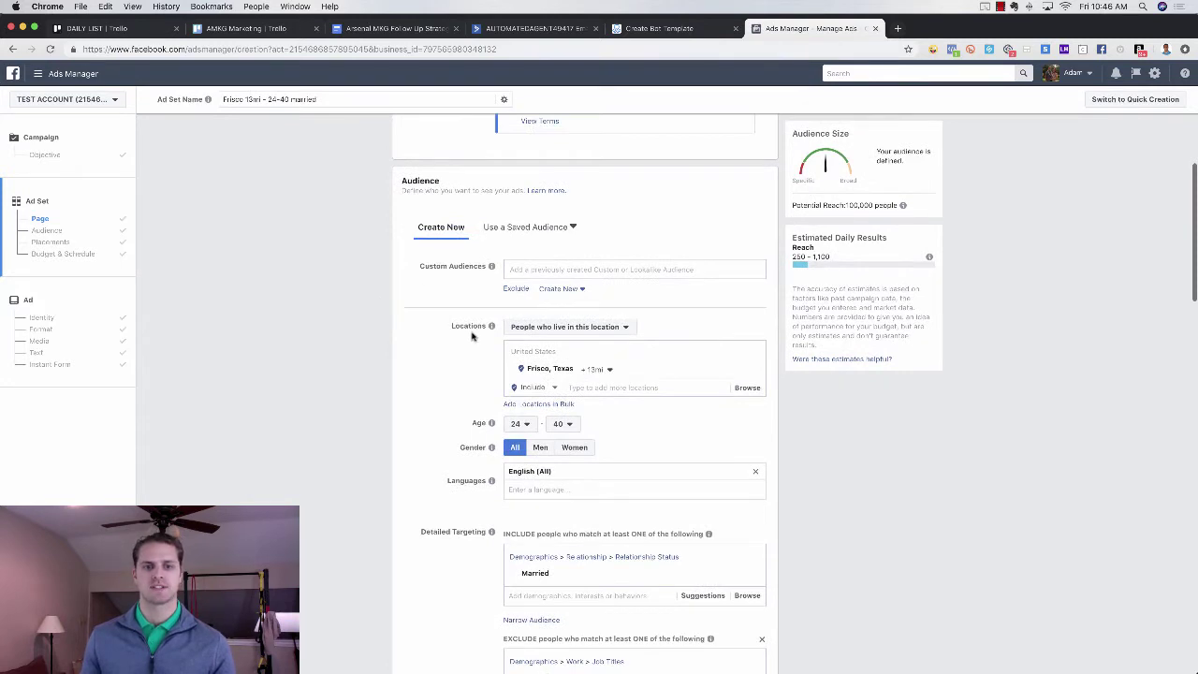
pyautogui.scroll(-1, 496, 330)
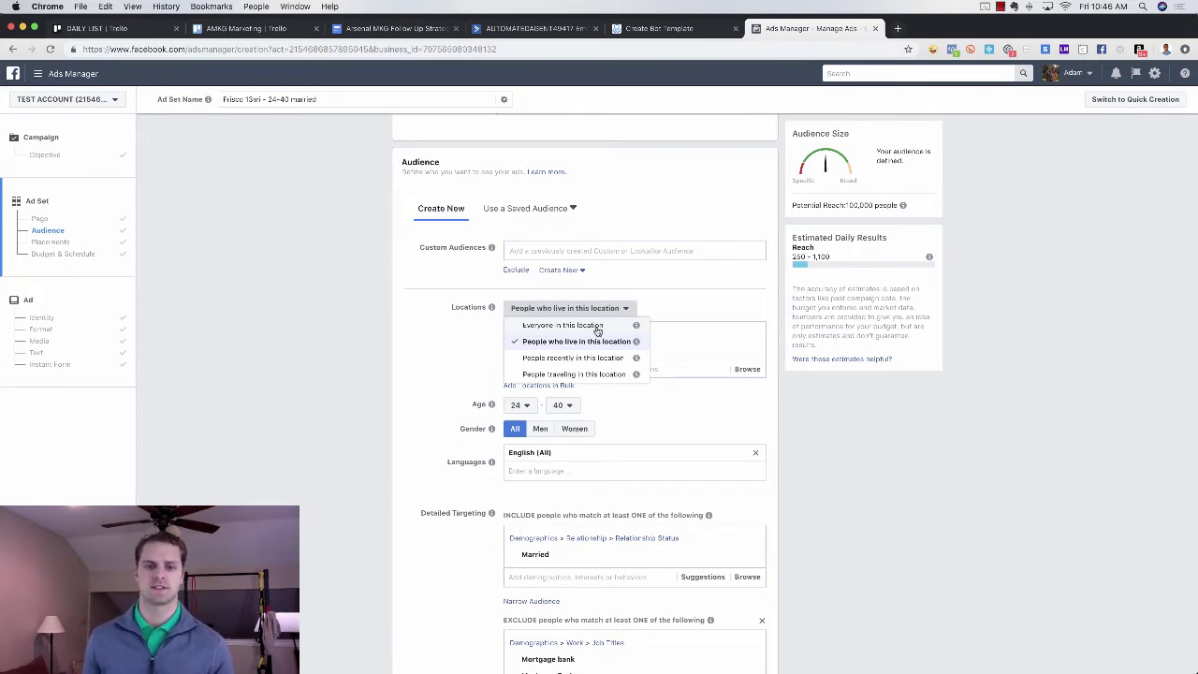
pyautogui.click(578, 343)
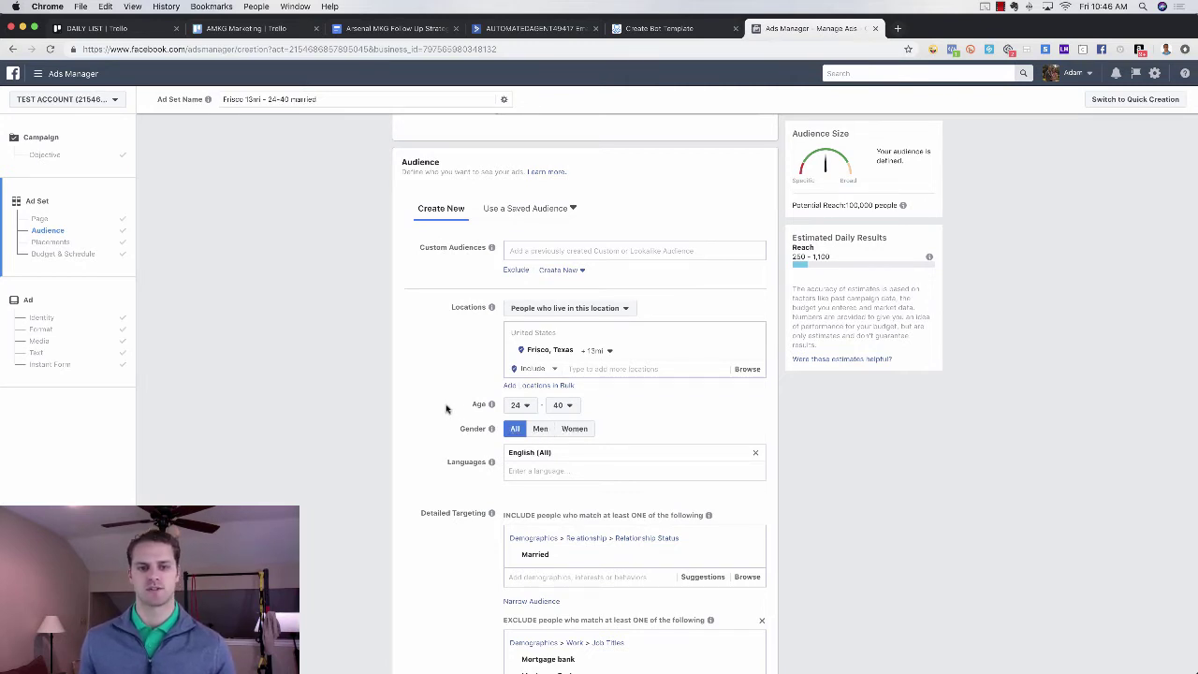
# Search the included detailed targeting options for "zillow"
pyautogui.scroll(-2, 446, 408)
pyautogui.scroll(-1, 446, 409)
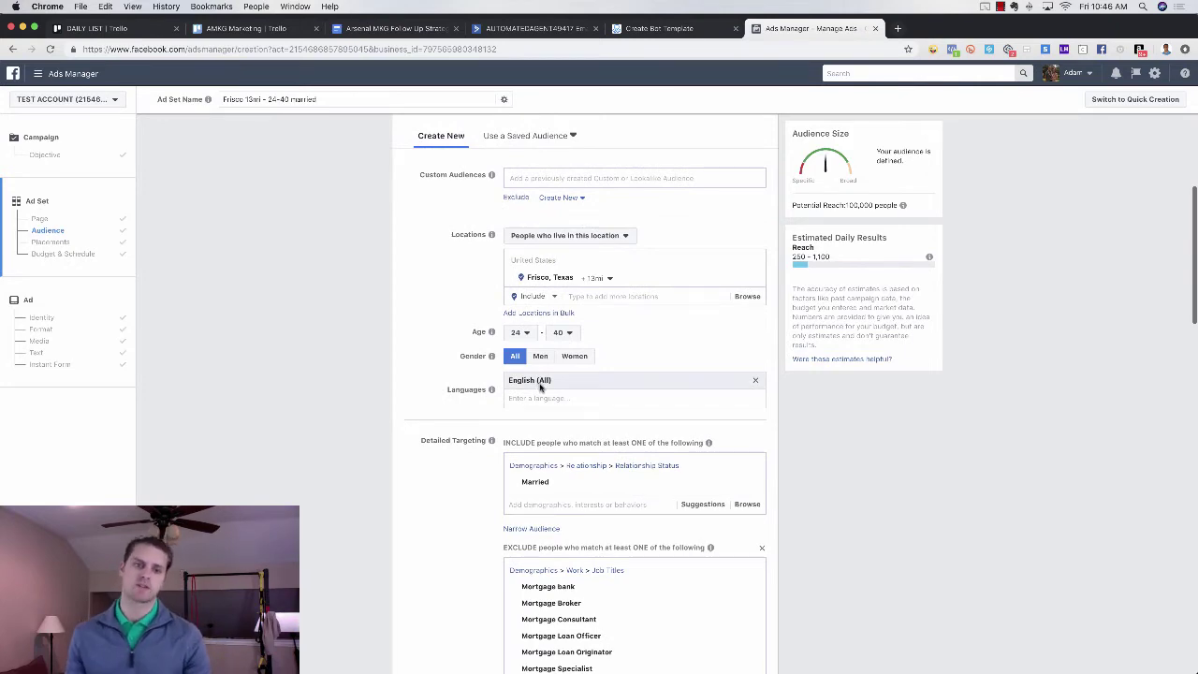
pyautogui.scroll(-5, 459, 337)
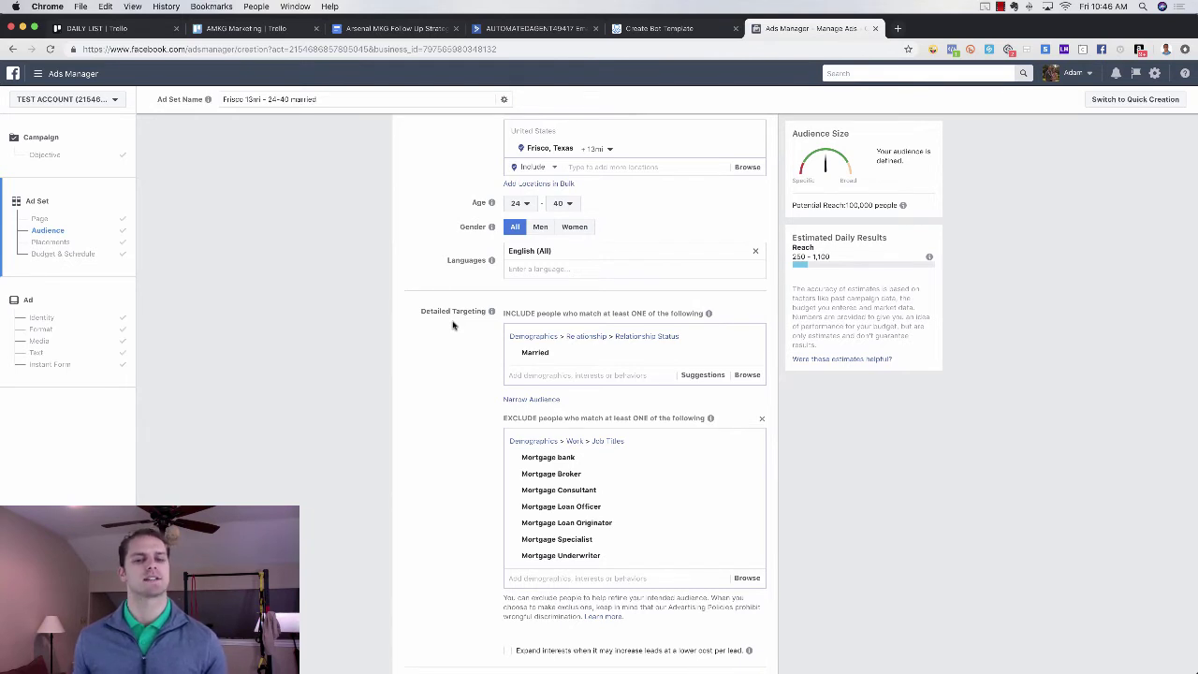
pyautogui.moveTo(523, 348)
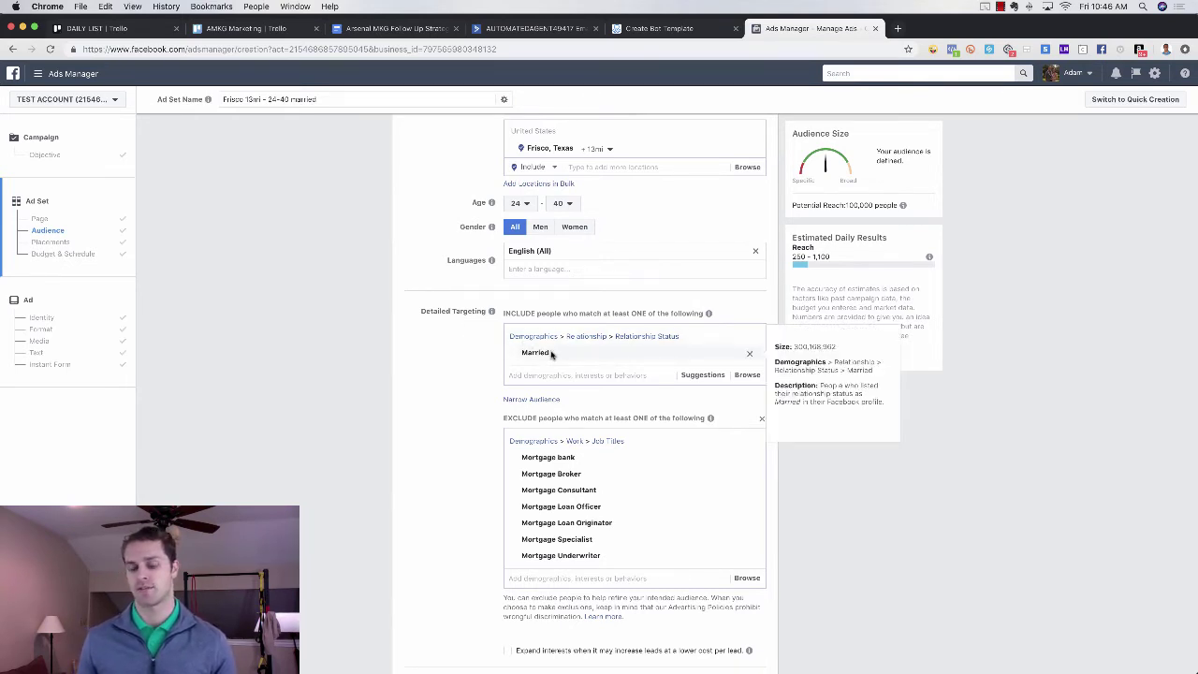
pyautogui.click(702, 375)
pyautogui.click(567, 371)
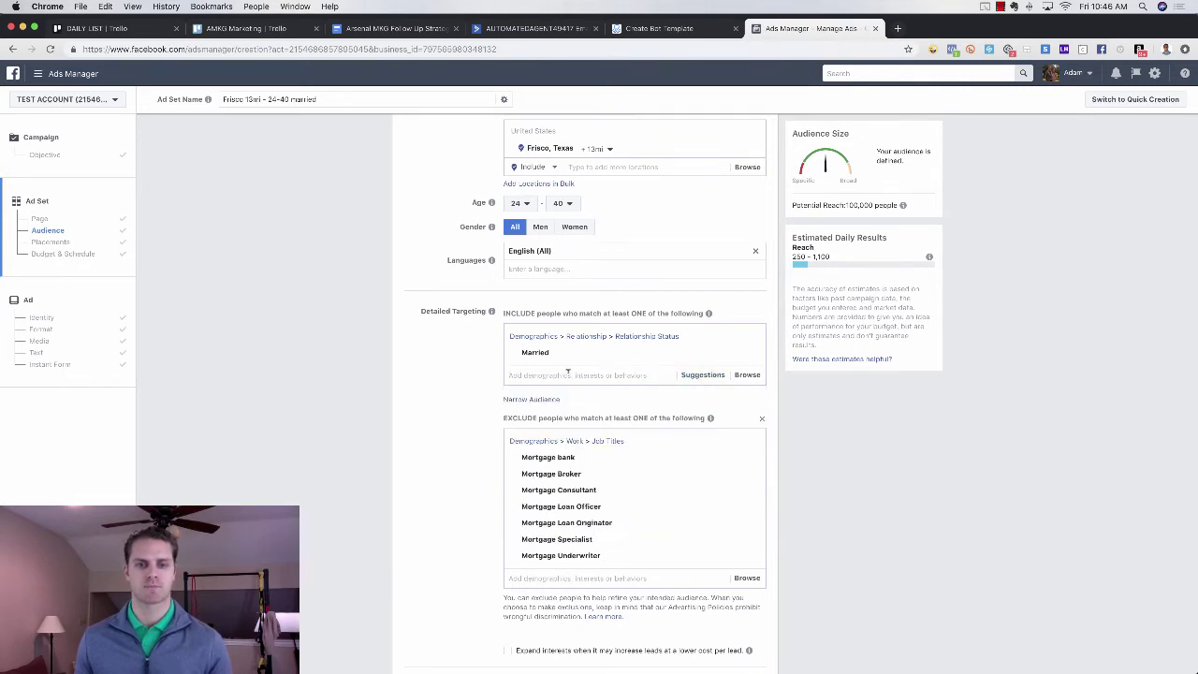
pyautogui.click(567, 373)
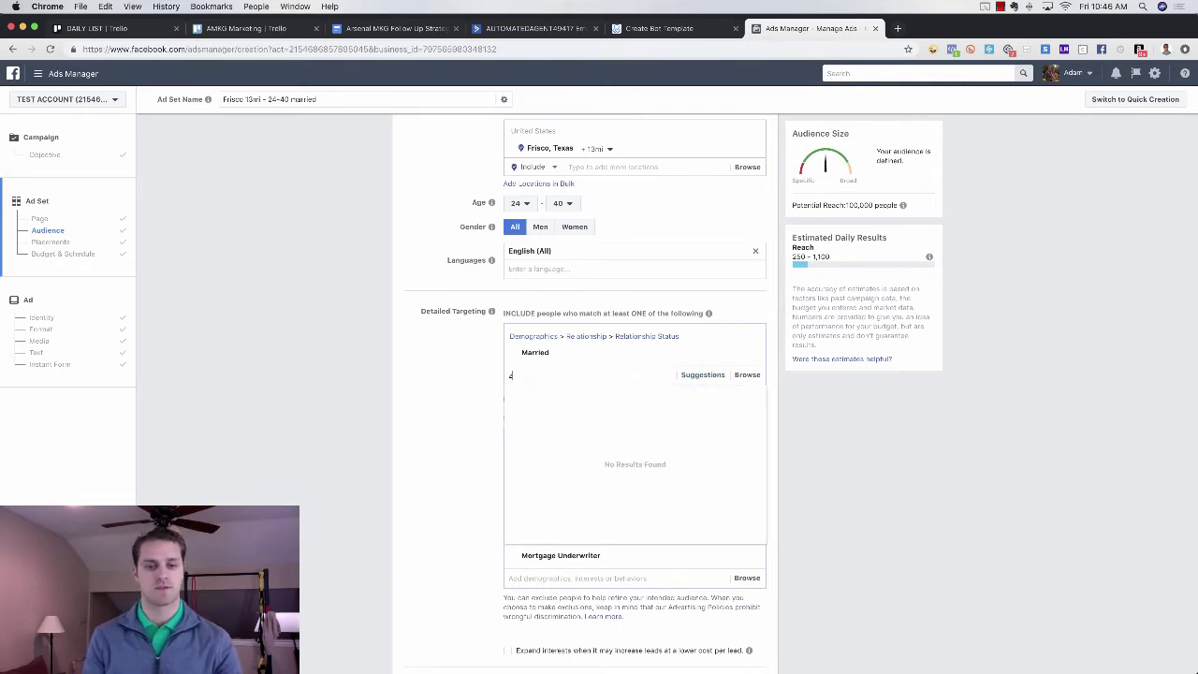
pyautogui.write('zillow')
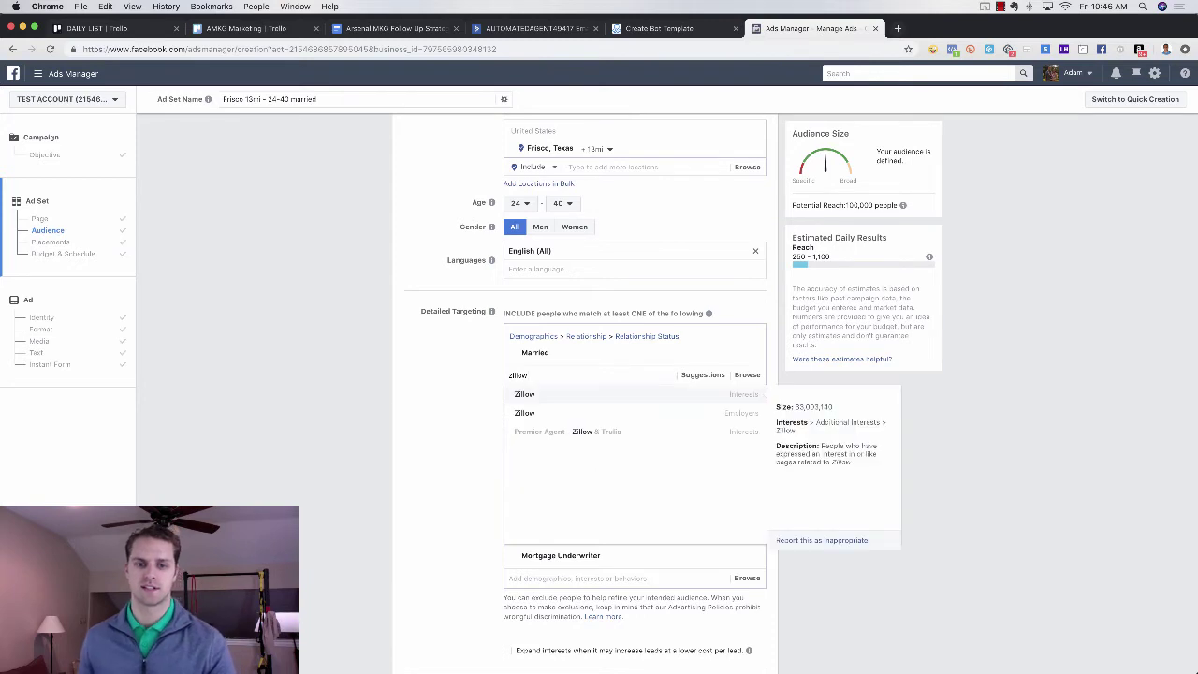
# Replace the detailed targeting search with "realtor.com"
pyautogui.doubleClick(524, 374)
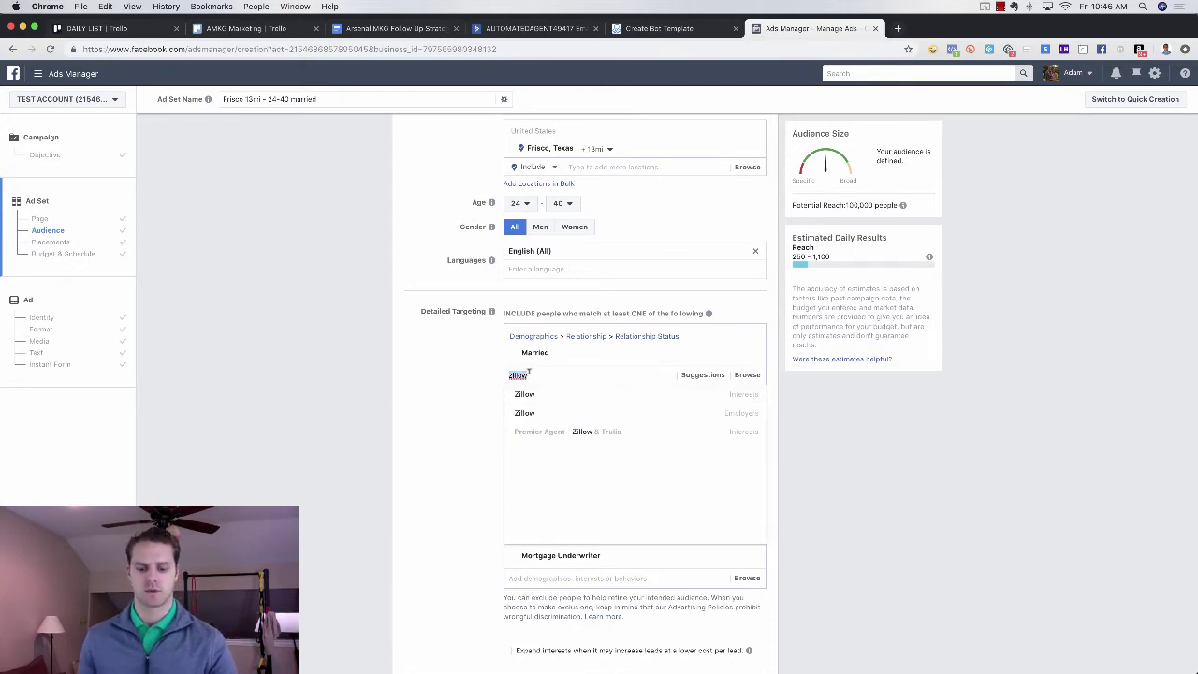
pyautogui.write('realtor co')
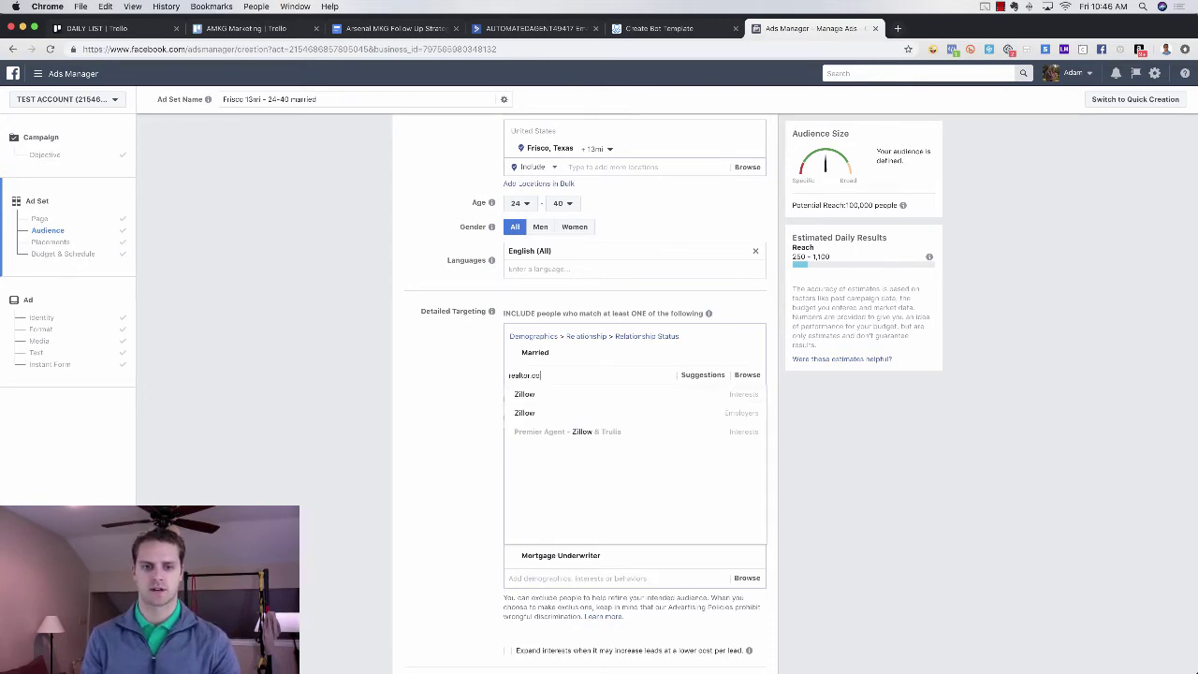
pyautogui.write('m')
pyautogui.doubleClick(551, 371)
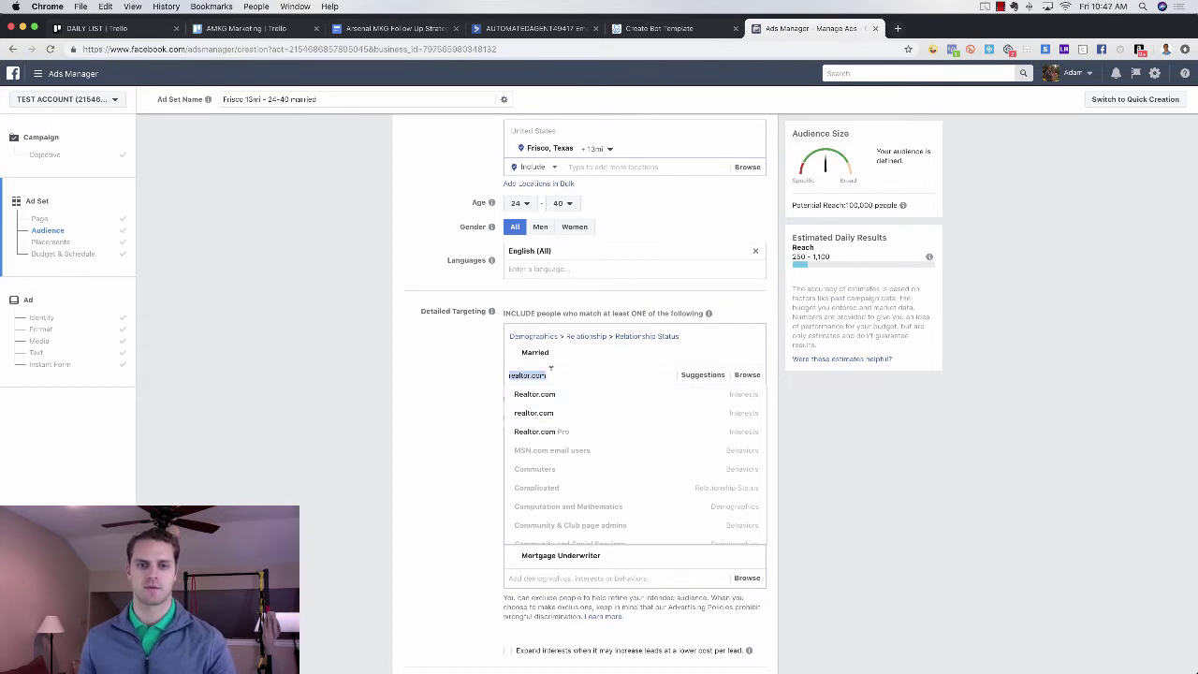
# Search the detailed targeting options for "first time home buyer", then clear the search without adding an interest
pyautogui.write('fi')
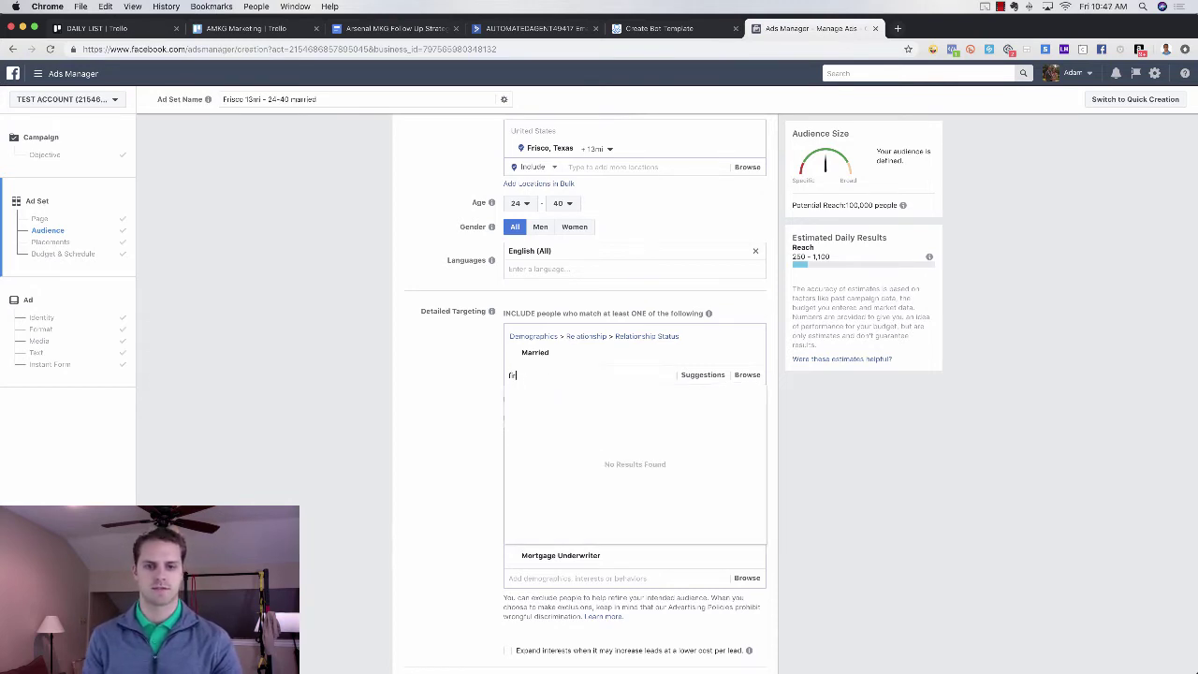
pyautogui.write('rst time home buyer')
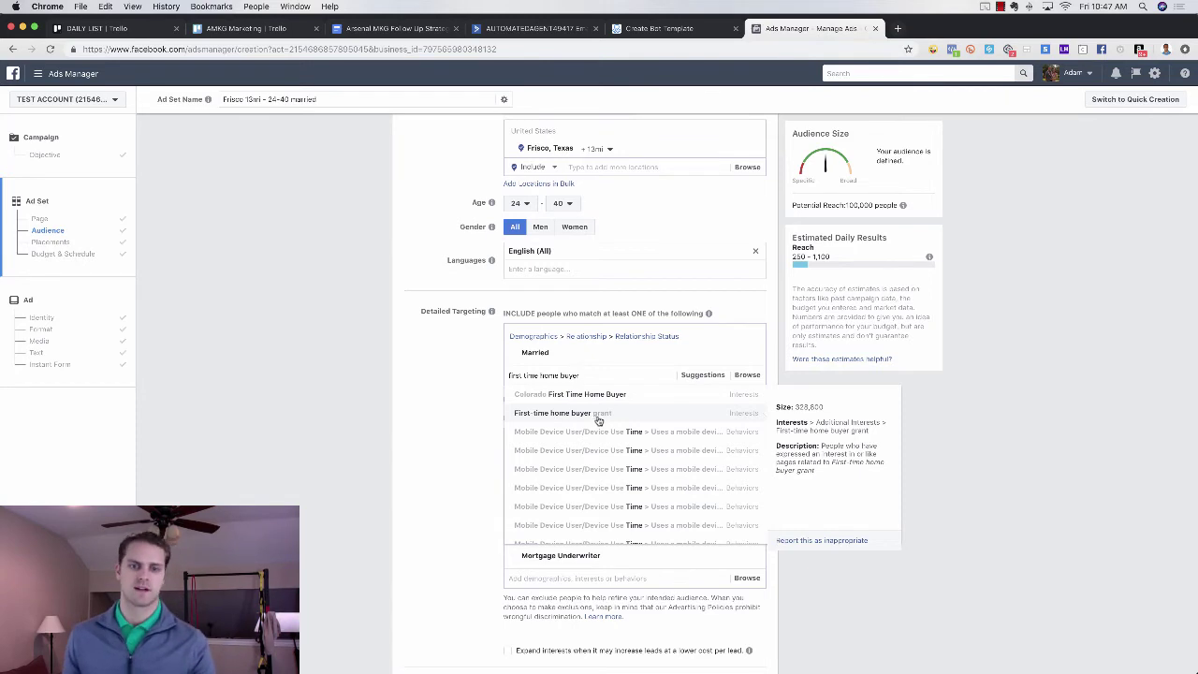
pyautogui.tripleClick(590, 374)
pyautogui.press('BackSpace')
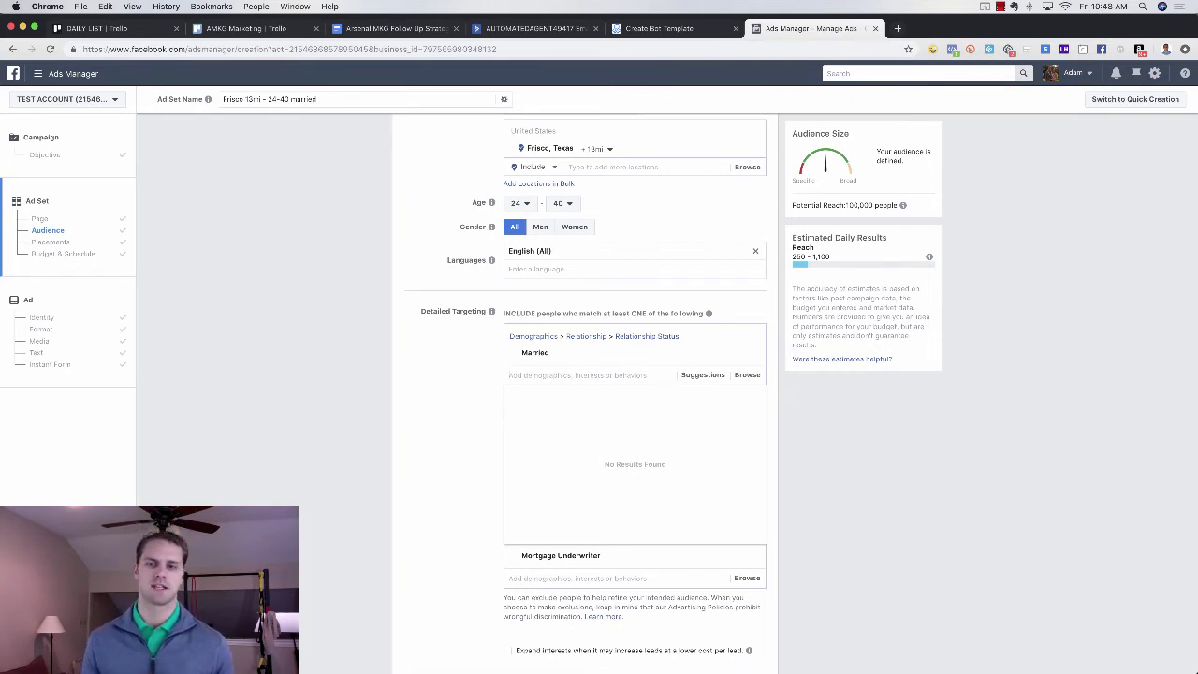
pyautogui.click(440, 422)
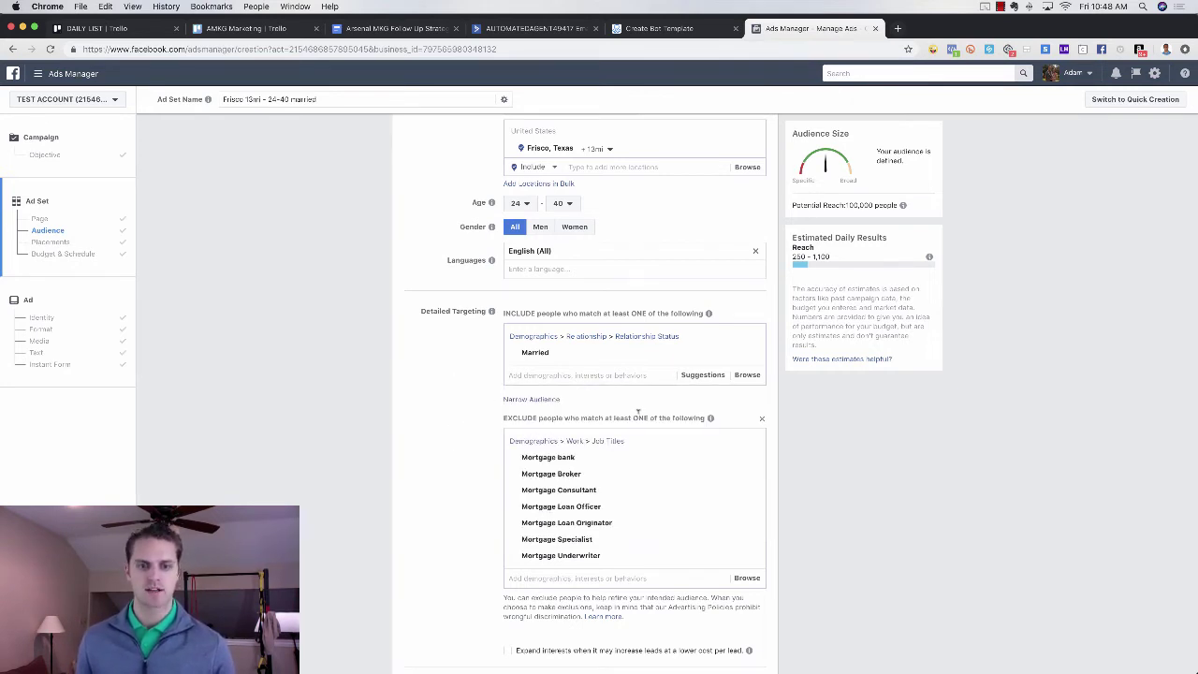
# Examine the audience's relationship status inclusion, excluded mortgage job titles, and the selected Facebook and Instagram placements
pyautogui.scroll(-1, 482, 421)
pyautogui.moveTo(530, 345)
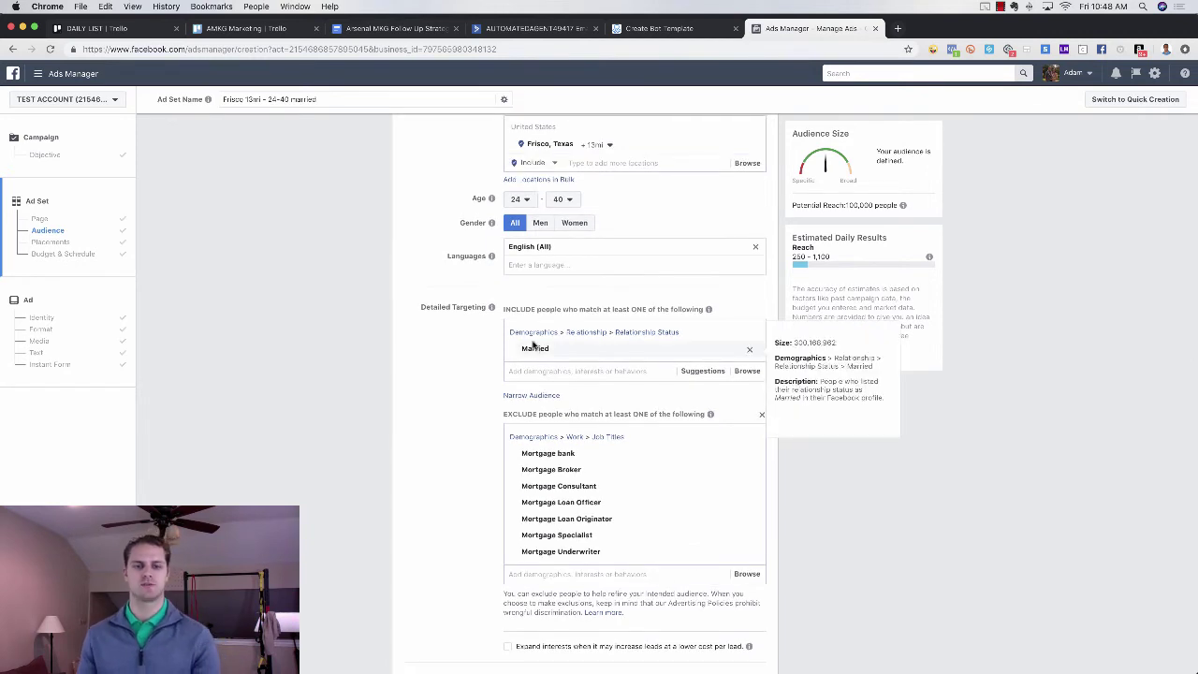
pyautogui.scroll(-2, 441, 409)
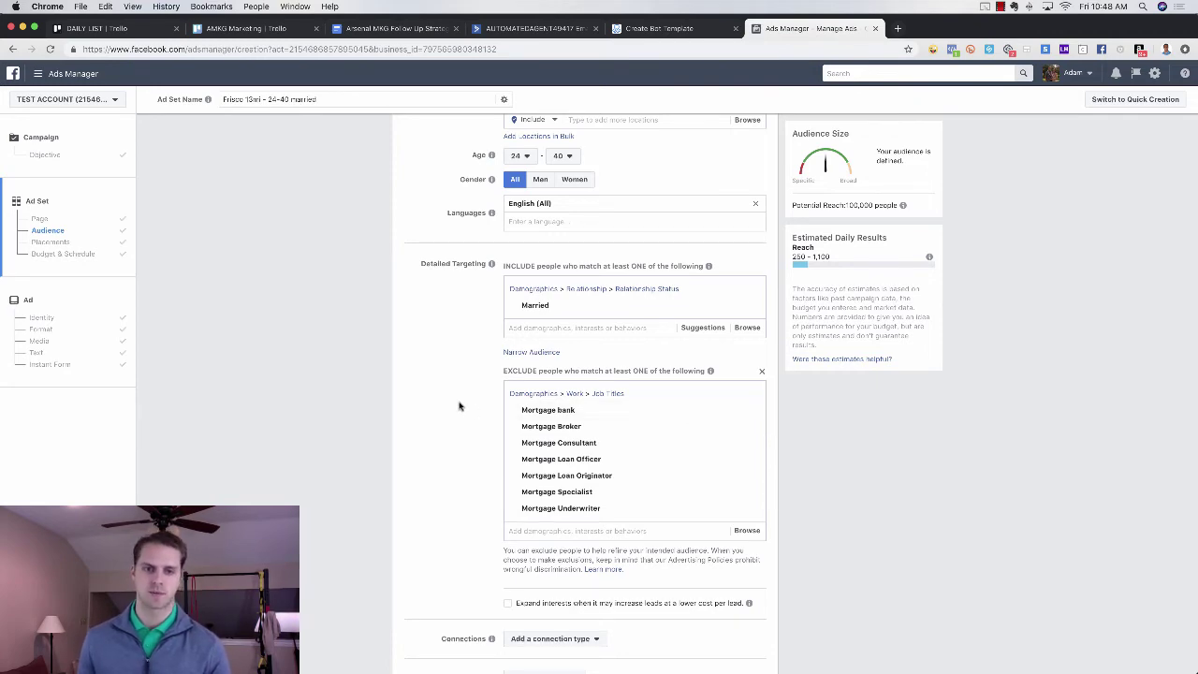
pyautogui.scroll(-2, 479, 394)
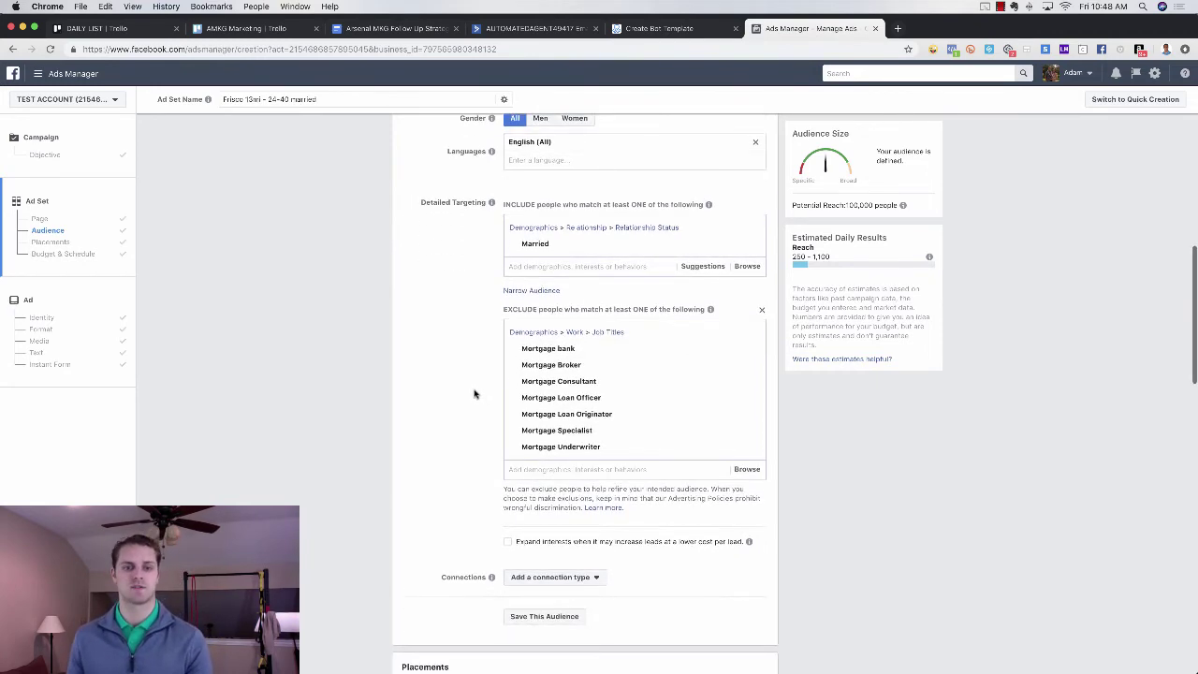
pyautogui.scroll(-7, 474, 394)
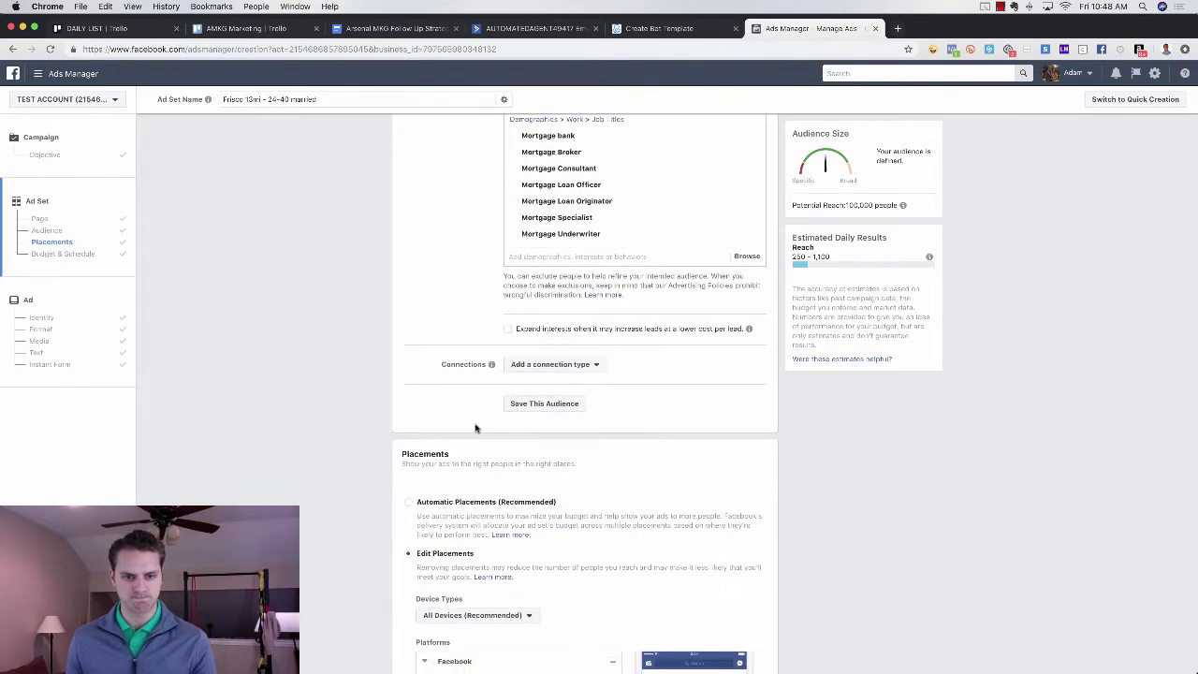
pyautogui.scroll(-7, 475, 427)
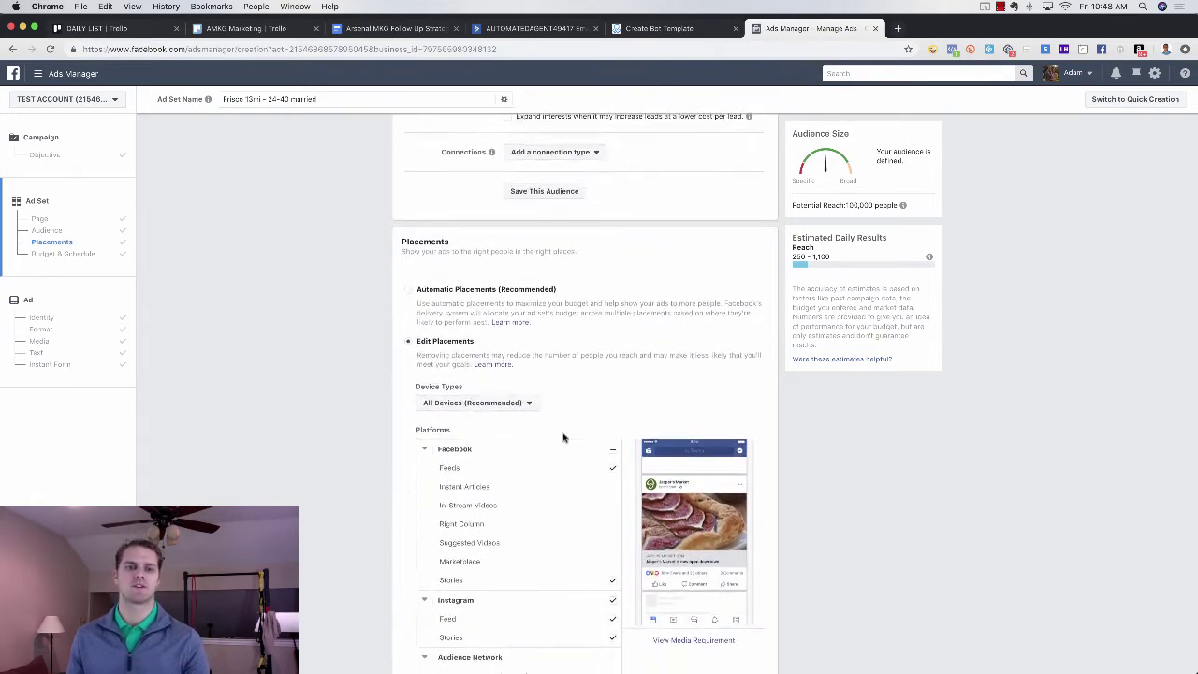
pyautogui.scroll(-2, 564, 437)
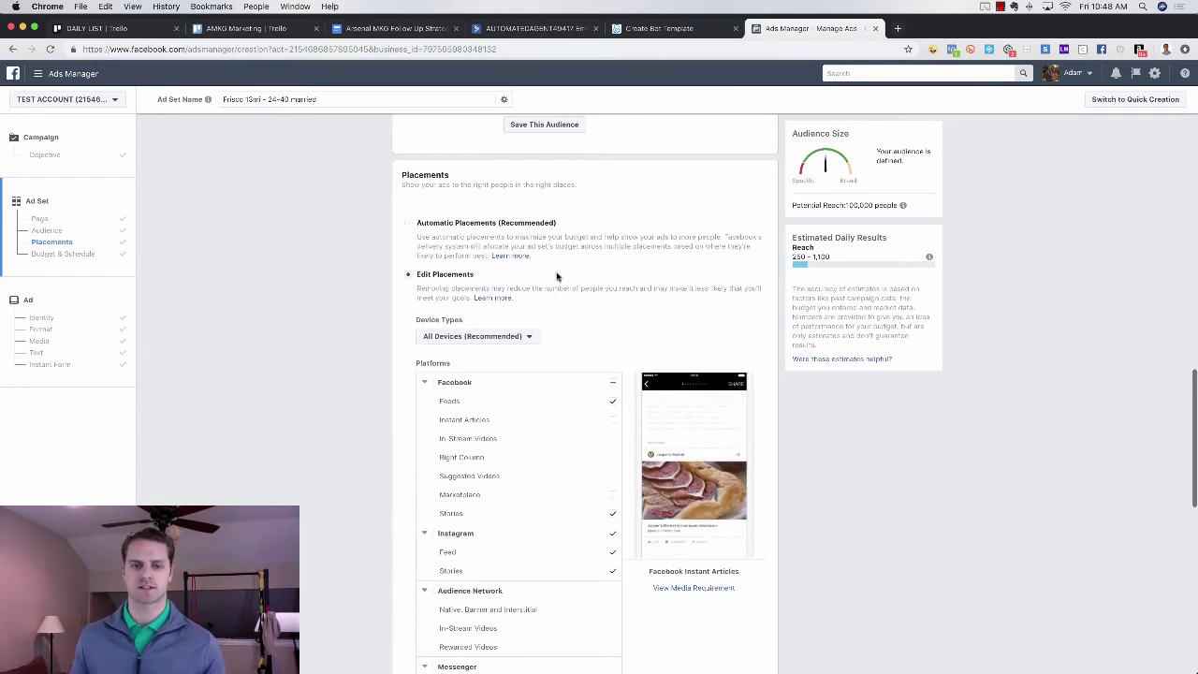
pyautogui.scroll(-2, 626, 289)
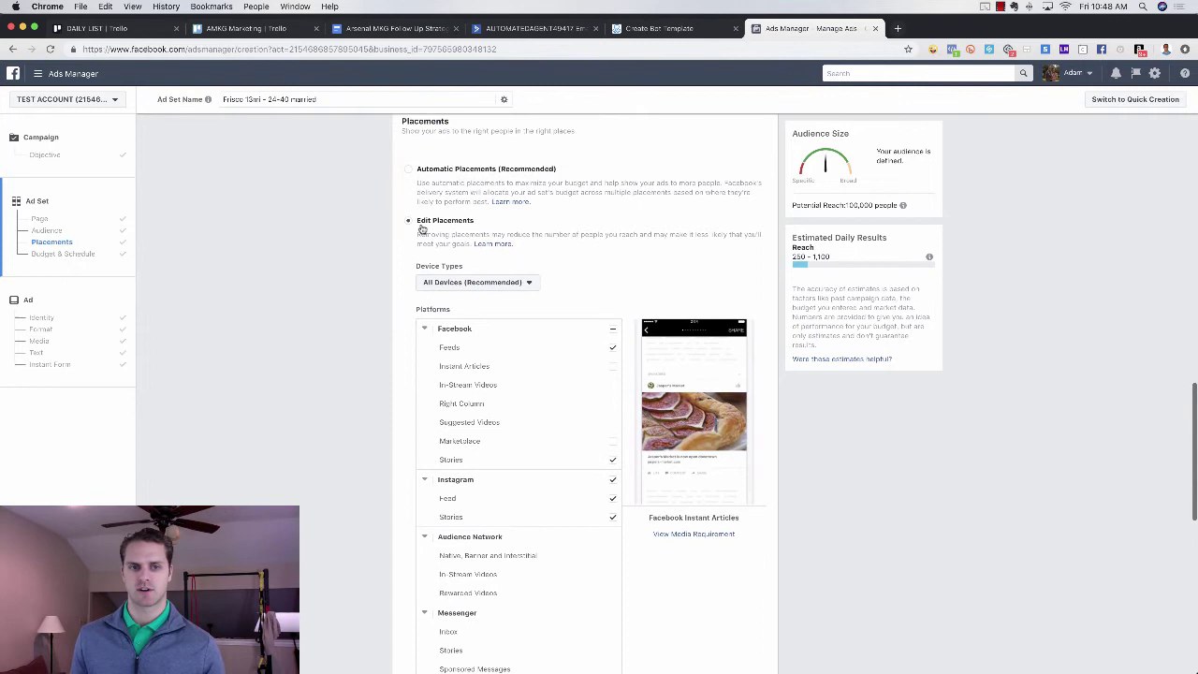
pyautogui.scroll(-2, 609, 341)
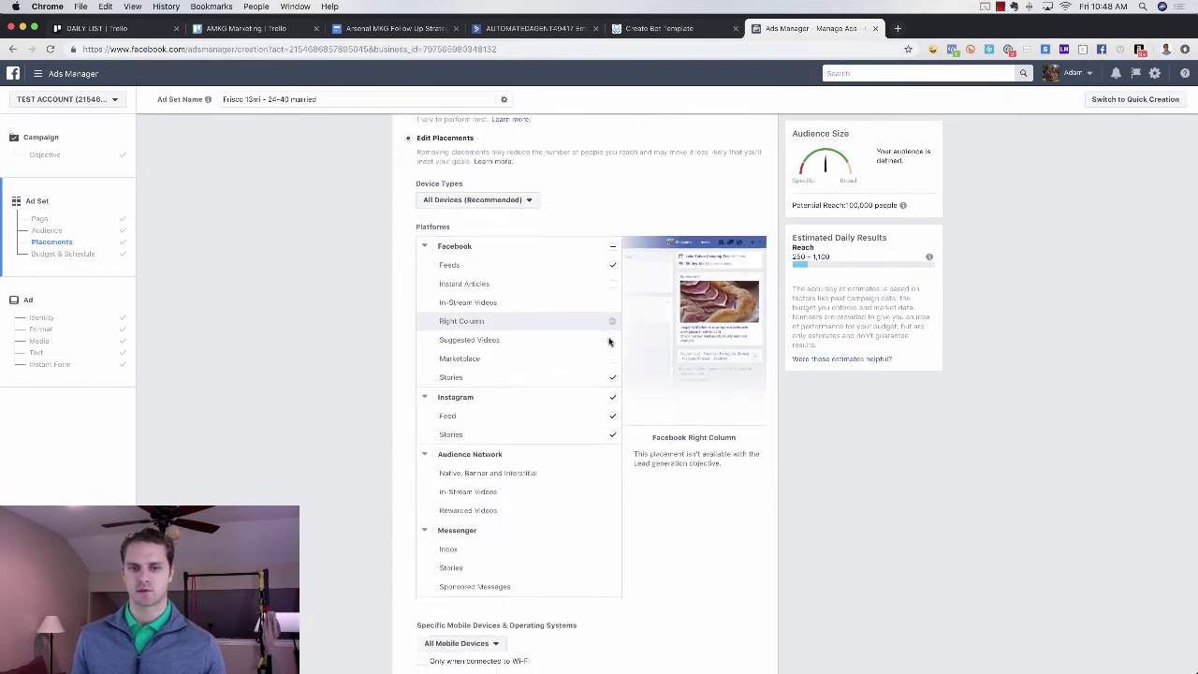
pyautogui.scroll(-1, 609, 340)
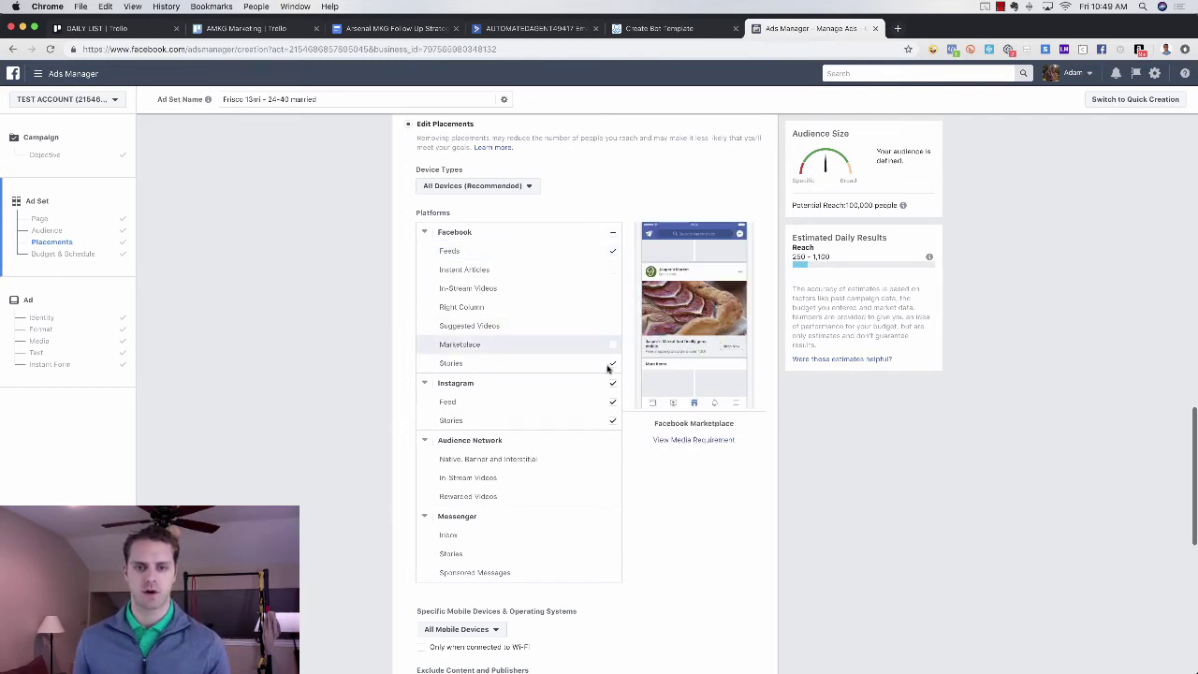
# Keep the ad set's budget and schedule settings and continue to the ad setup
pyautogui.scroll(-5, 686, 514)
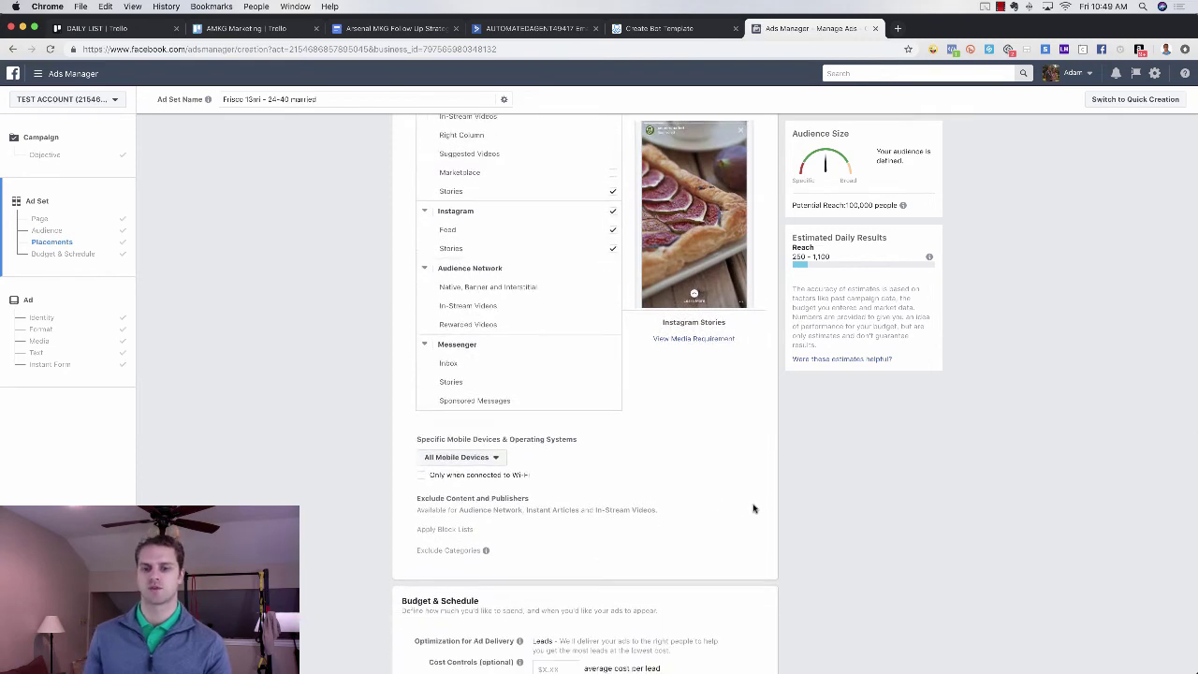
pyautogui.scroll(-4, 772, 501)
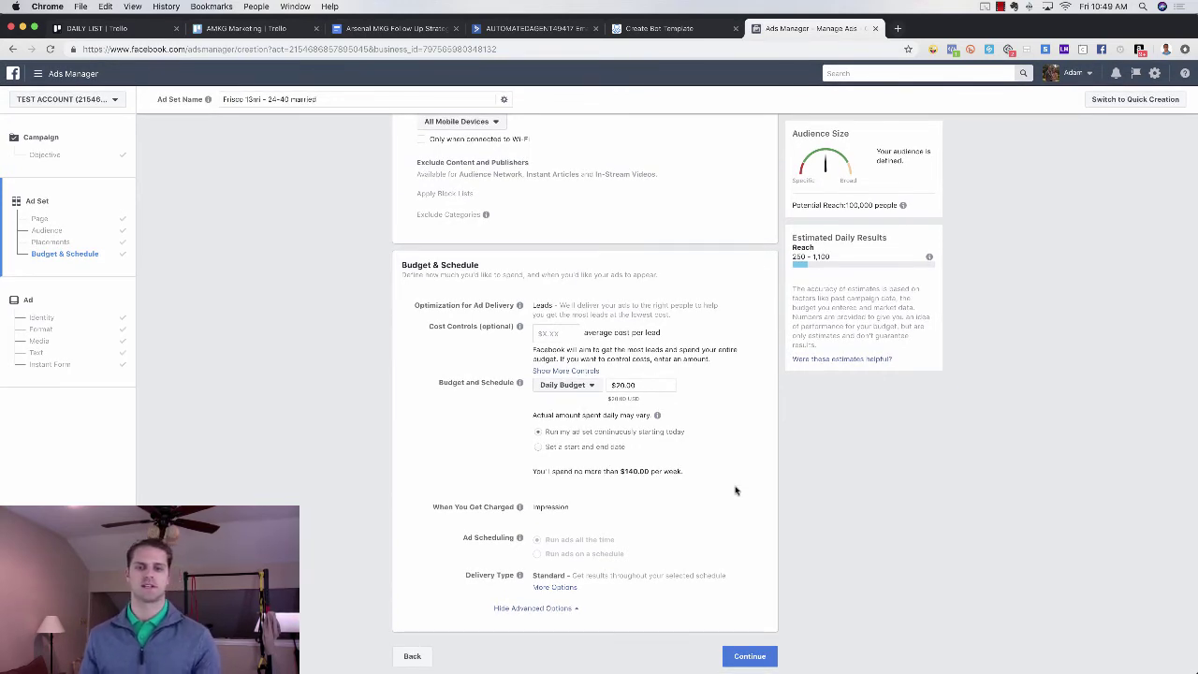
pyautogui.click(750, 656)
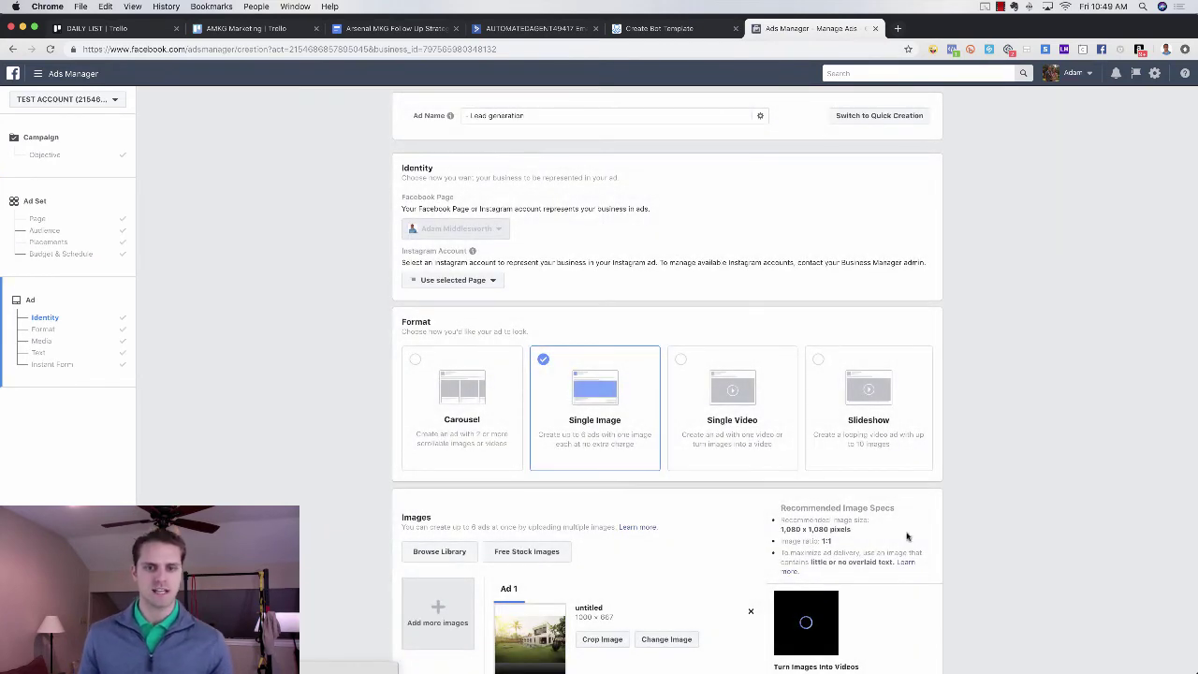
# Examine the ad's format, image, text, headline, call to action and tracking settings, along with its news feed preview and the instant form section
pyautogui.scroll(-2, 1002, 505)
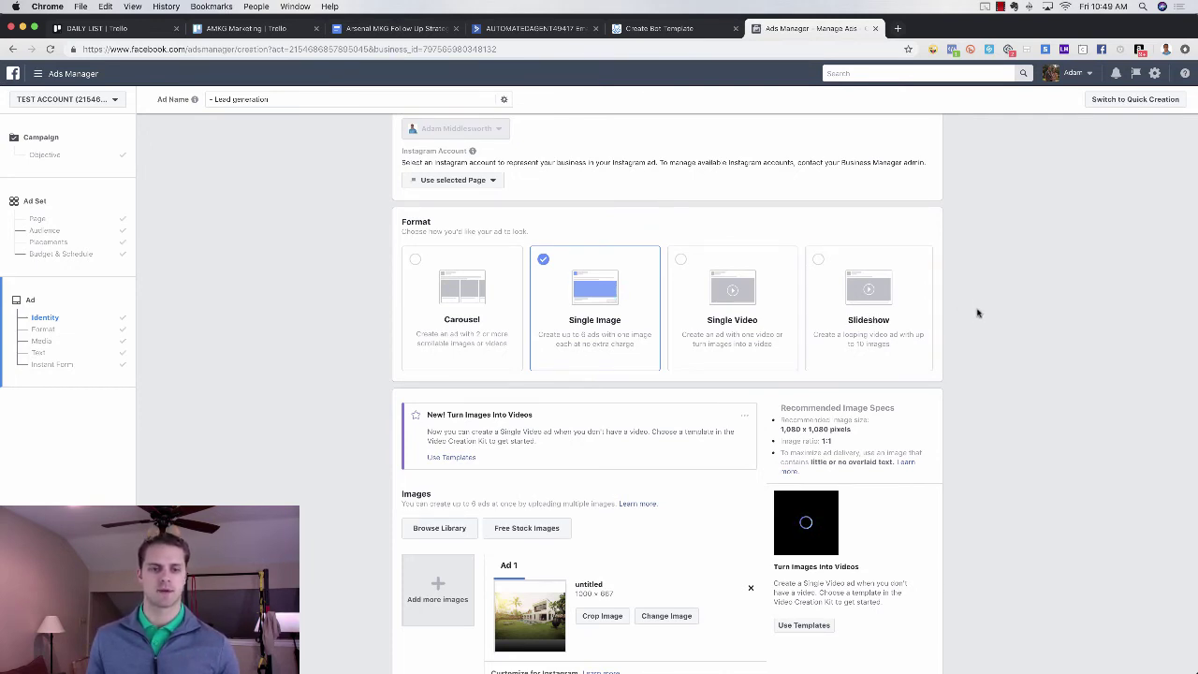
pyautogui.scroll(-5, 976, 316)
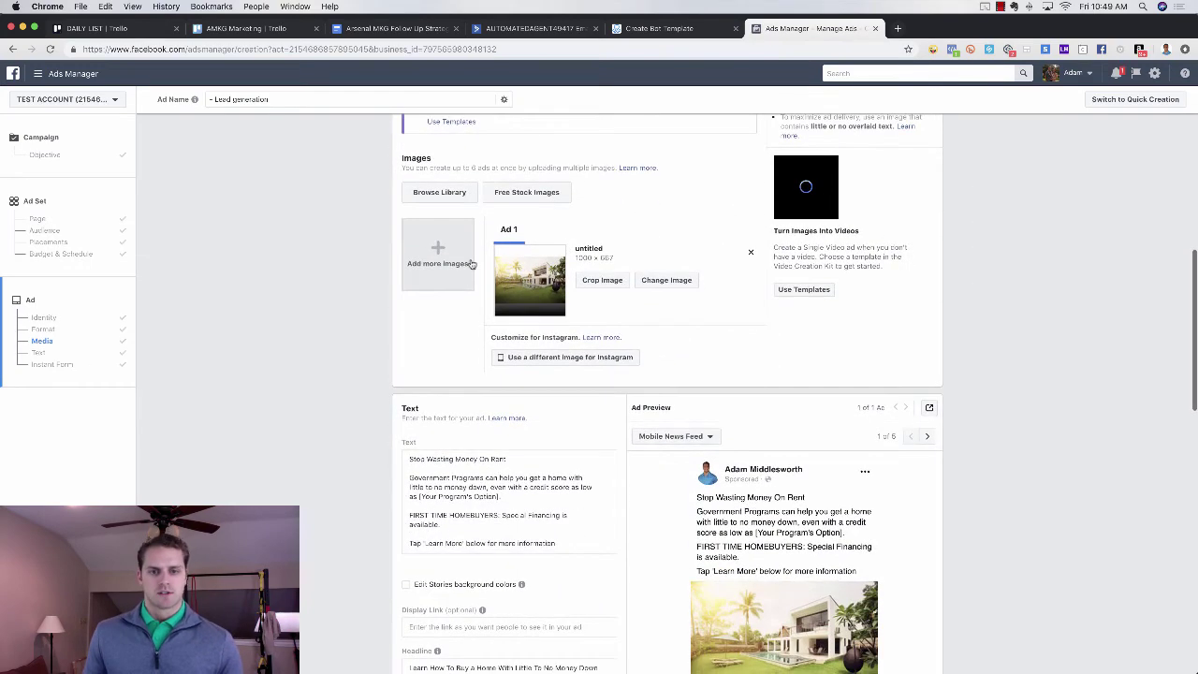
pyautogui.scroll(-2, 975, 367)
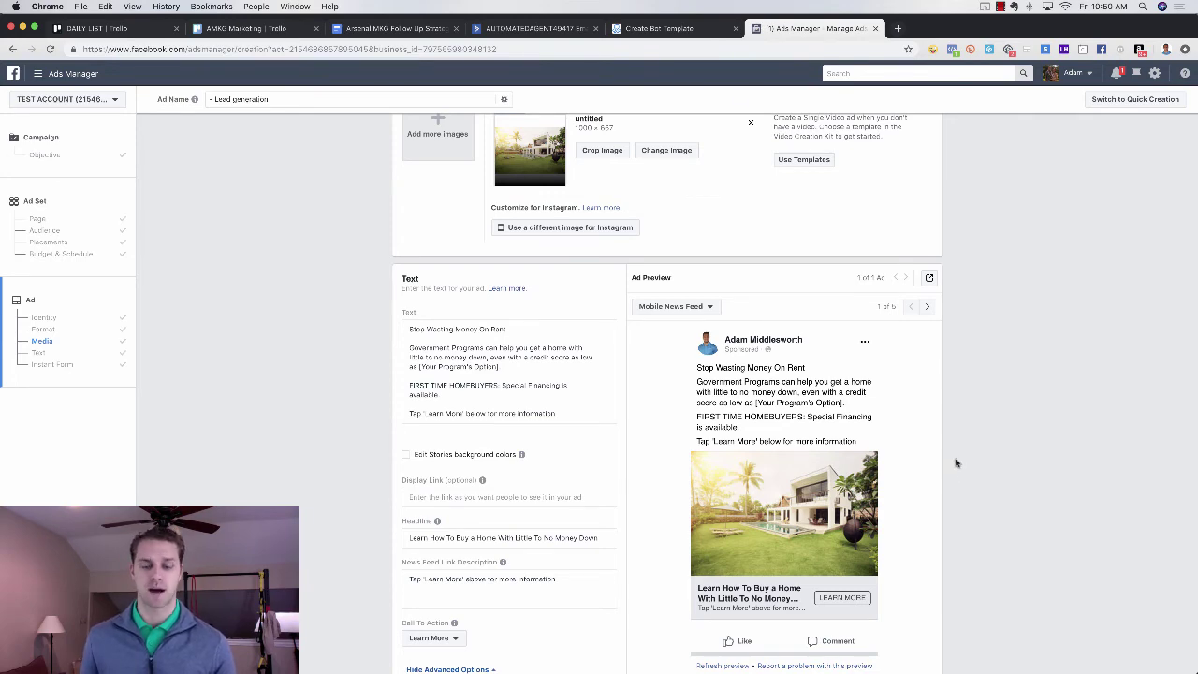
pyautogui.scroll(-2, 958, 456)
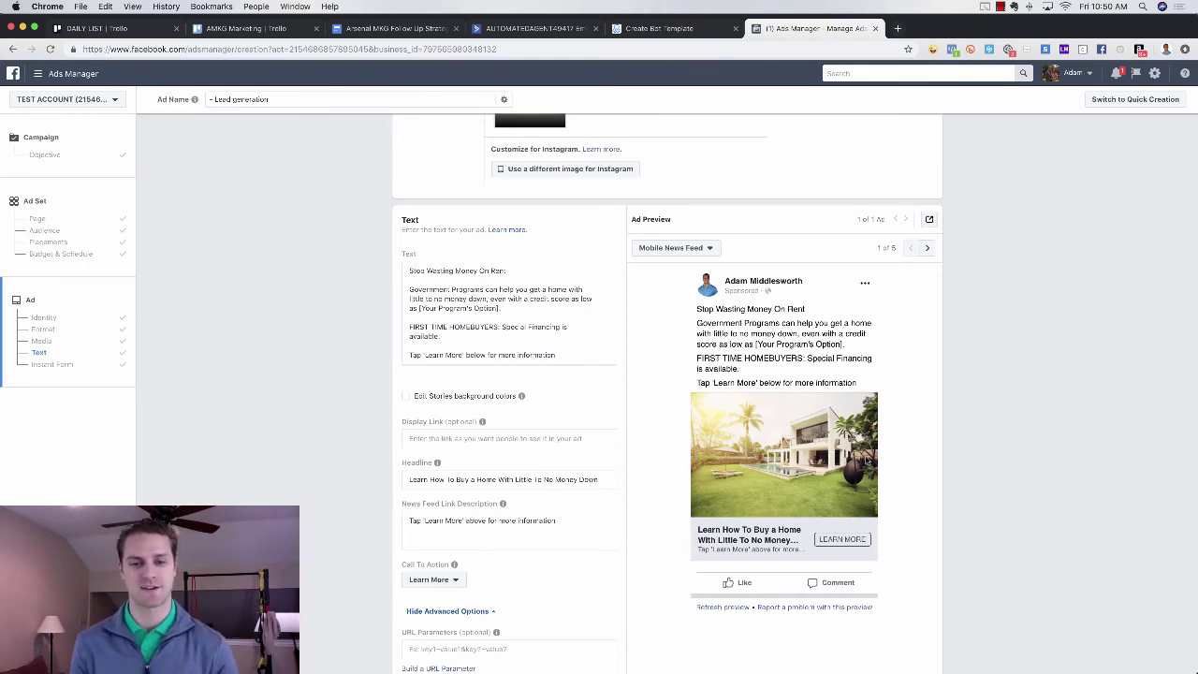
pyautogui.scroll(-1, 910, 470)
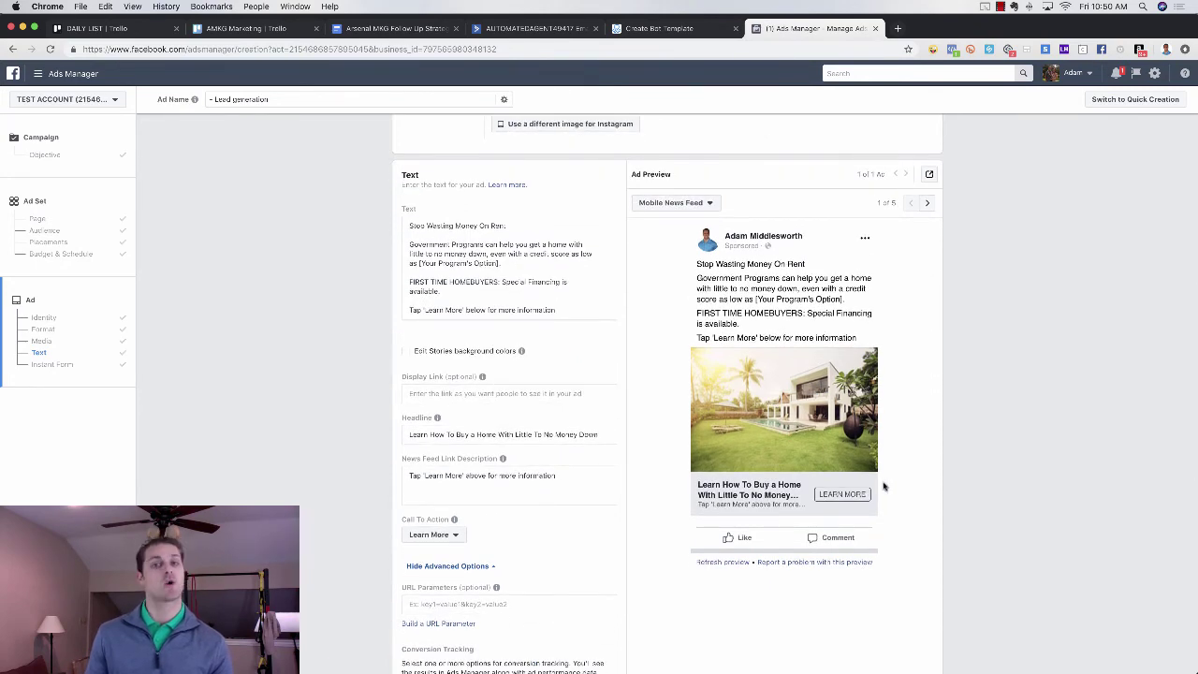
pyautogui.scroll(-10, 884, 486)
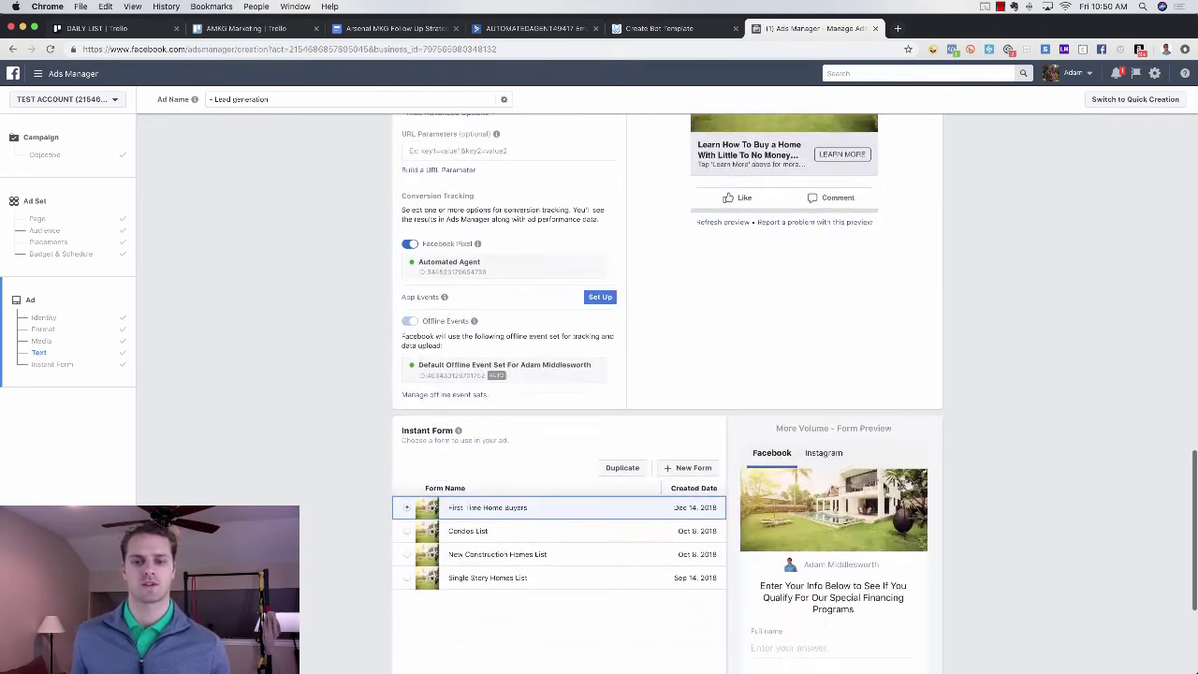
pyautogui.scroll(-5, 997, 497)
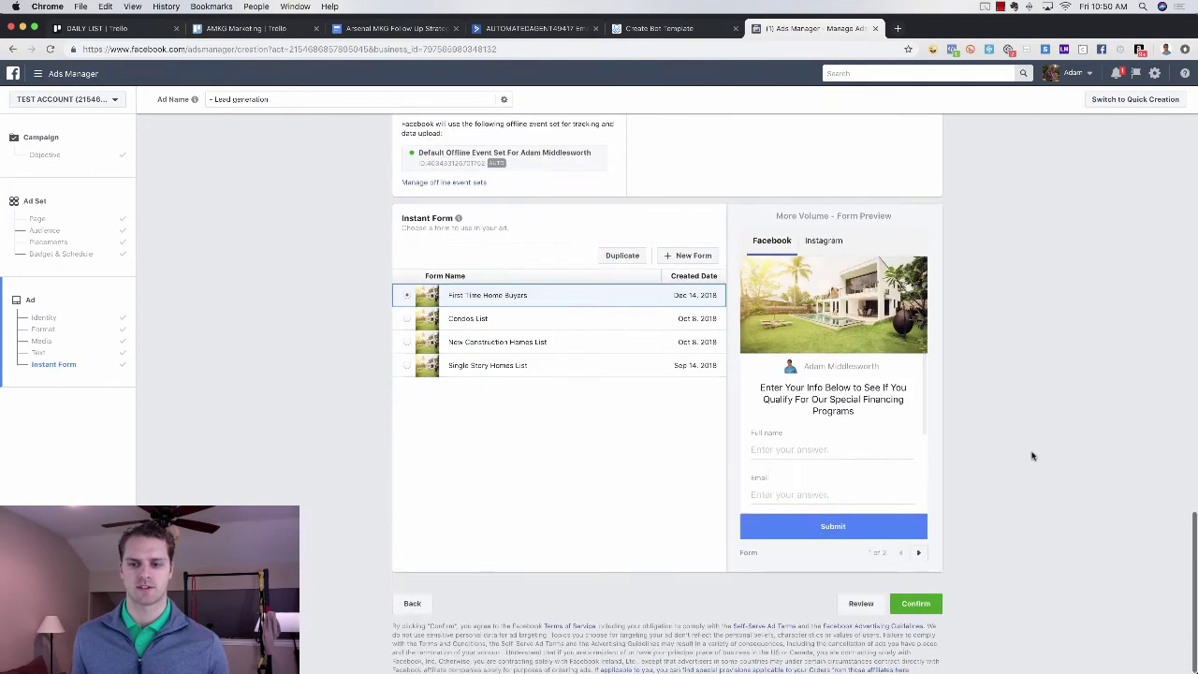
pyautogui.scroll(7, 1048, 359)
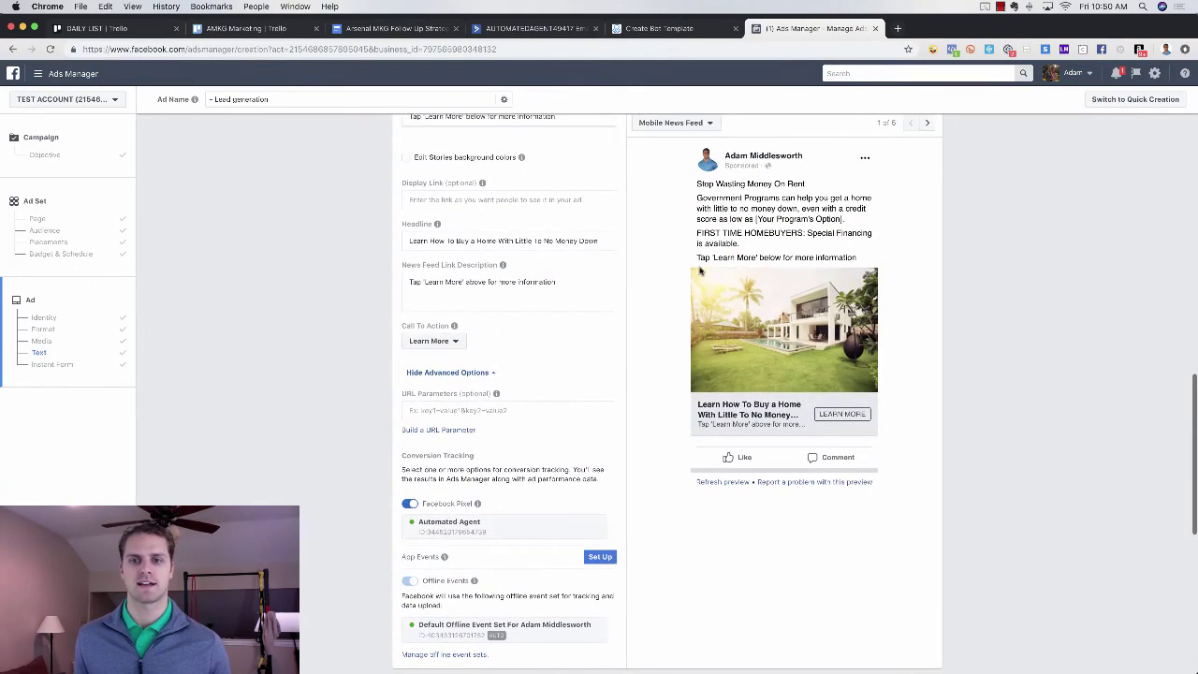
pyautogui.scroll(-8, 942, 404)
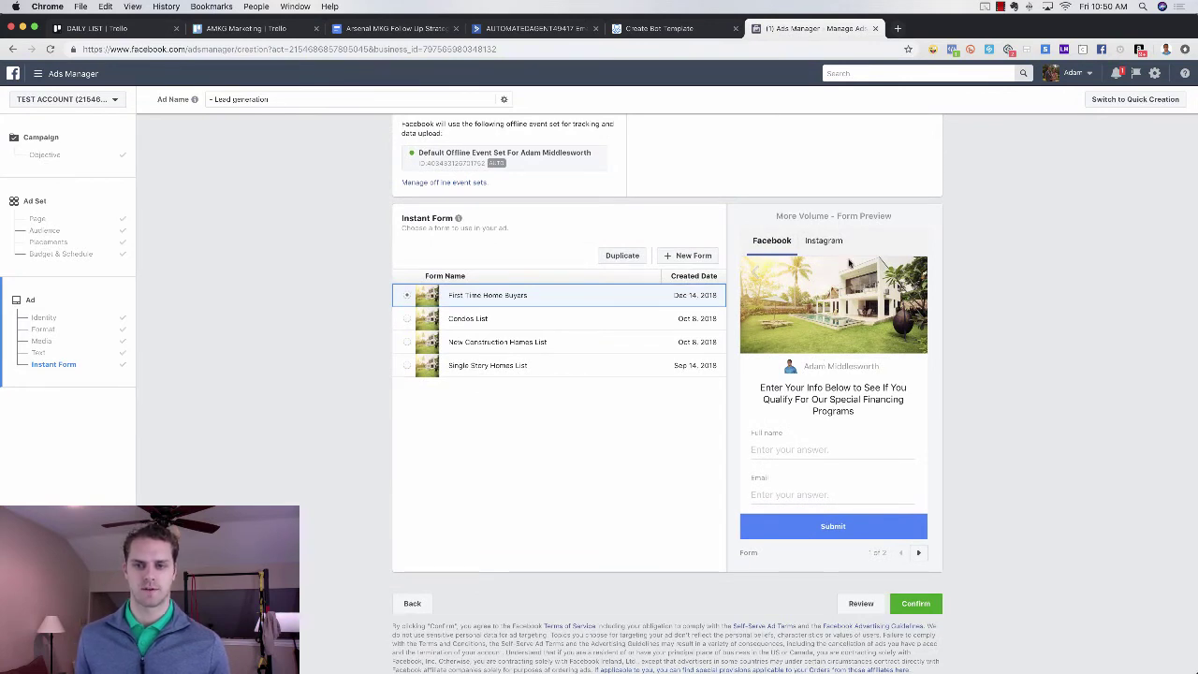
# Preview the First Time Home Buyers form for Instagram, return to its Facebook version and review all of its contact fields
pyautogui.click(824, 240)
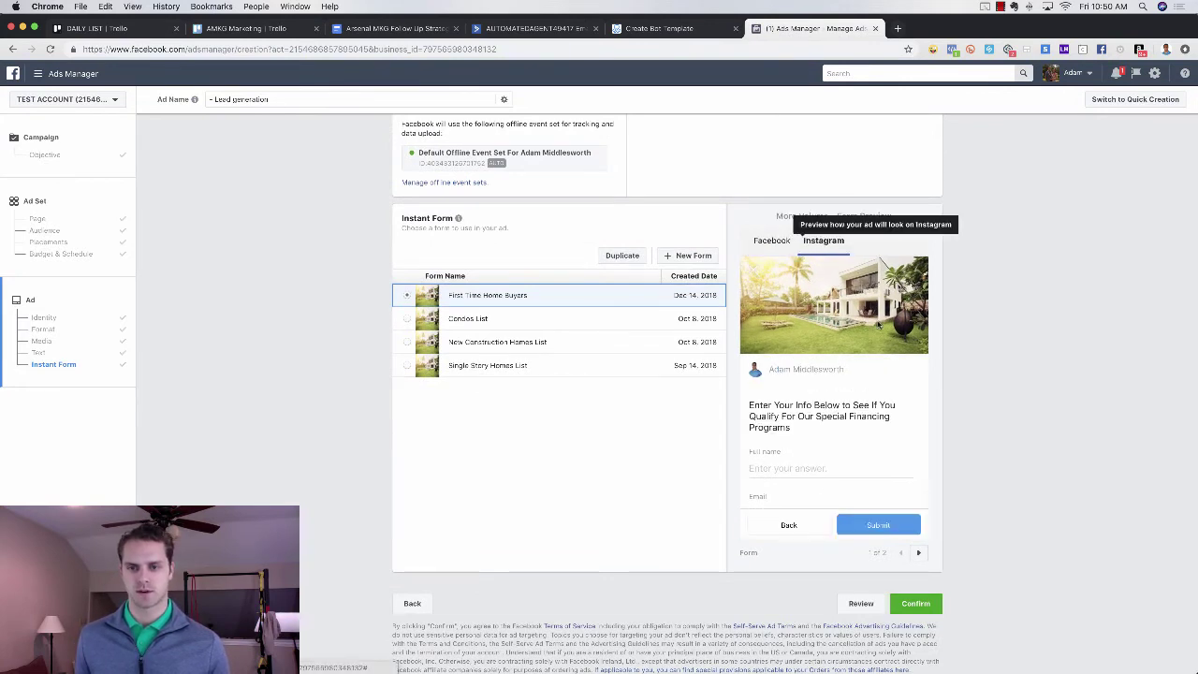
pyautogui.click(773, 245)
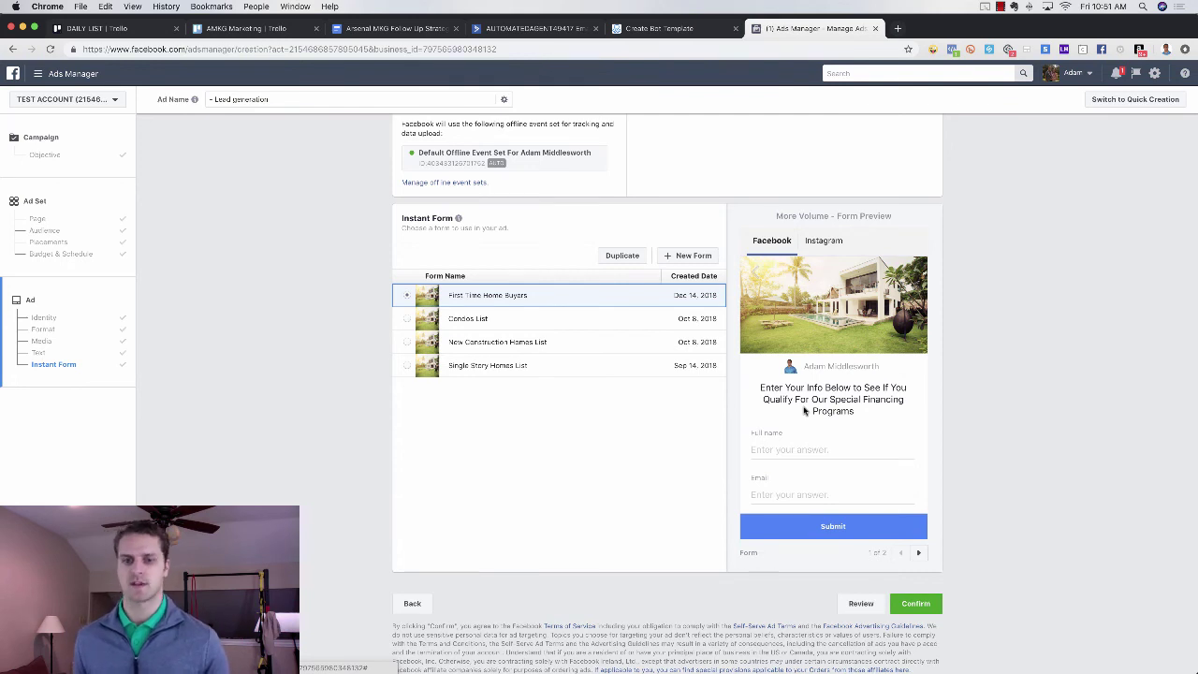
pyautogui.scroll(-3, 816, 432)
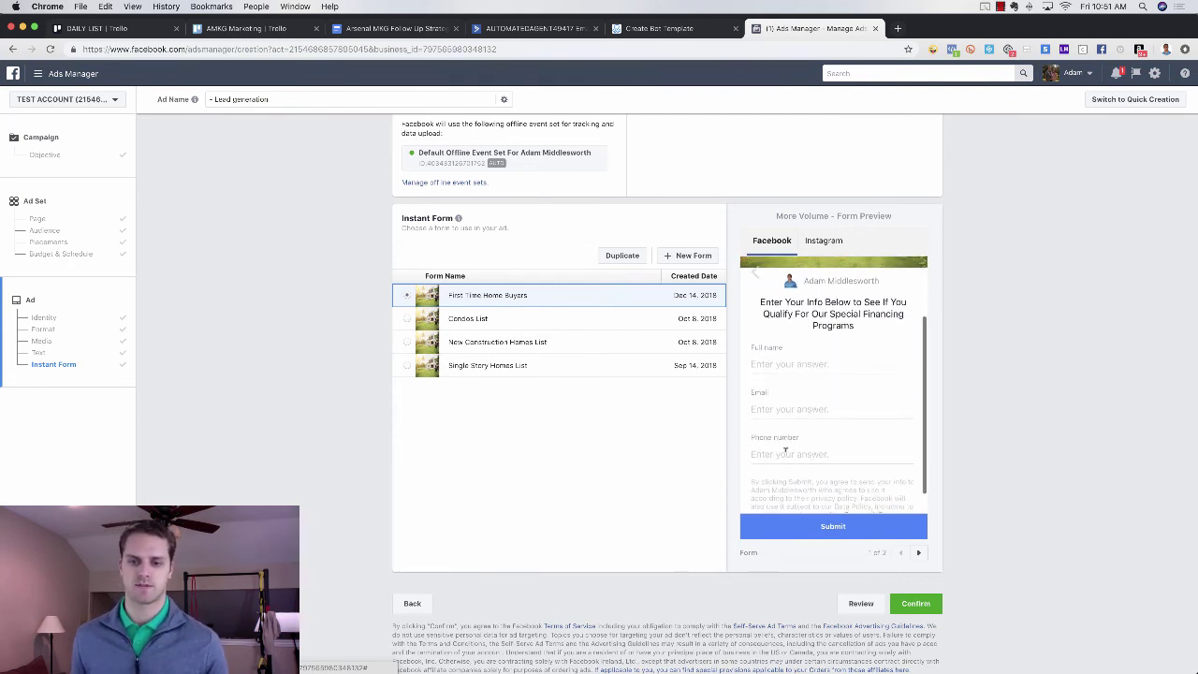
pyautogui.scroll(-1, 821, 448)
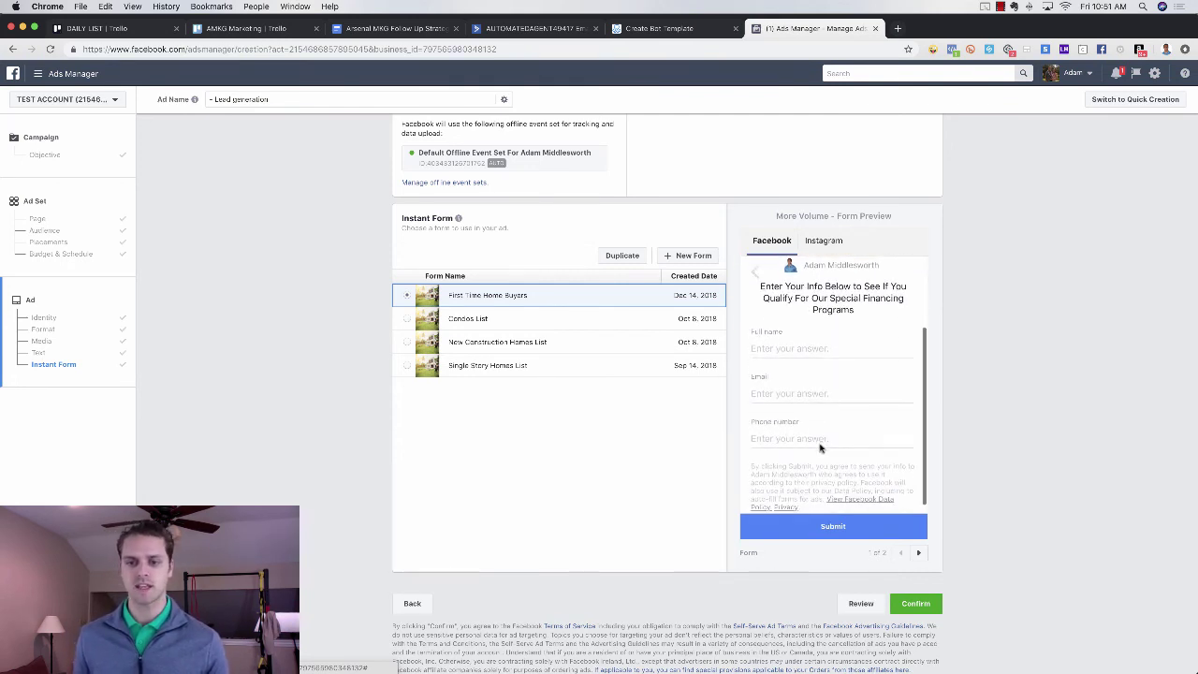
# Preview the form's thank-you screen, check it against the ad preview, and highlight its headline and description text
pyautogui.click(918, 552)
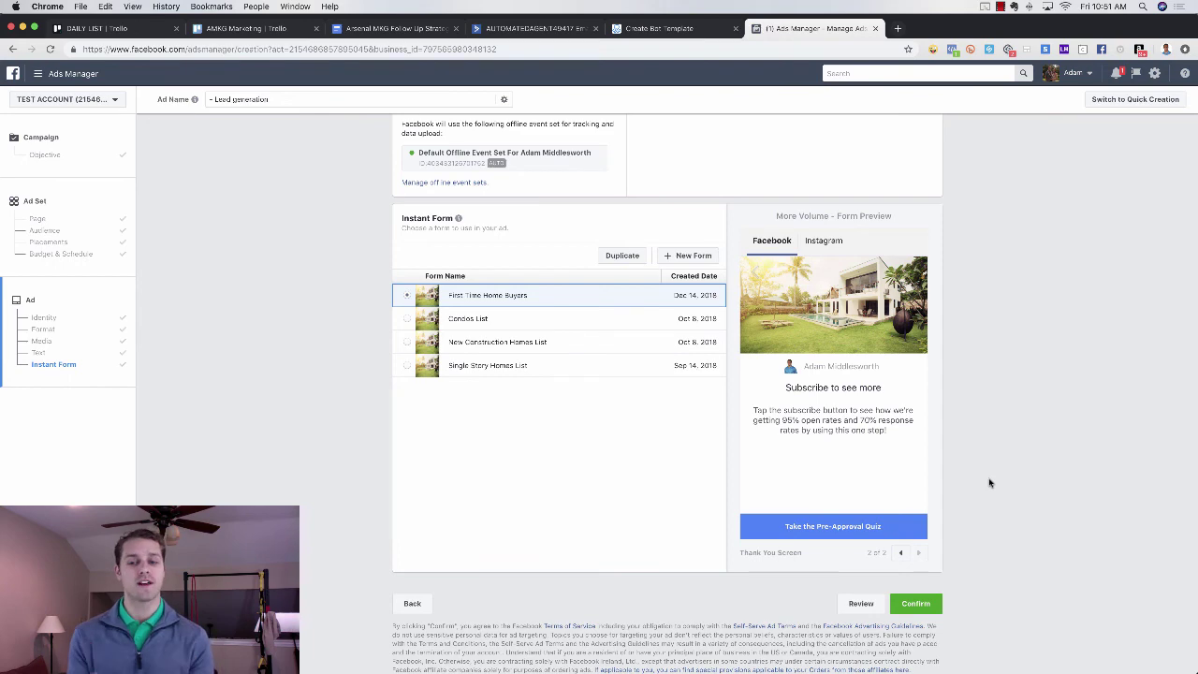
pyautogui.scroll(10, 989, 483)
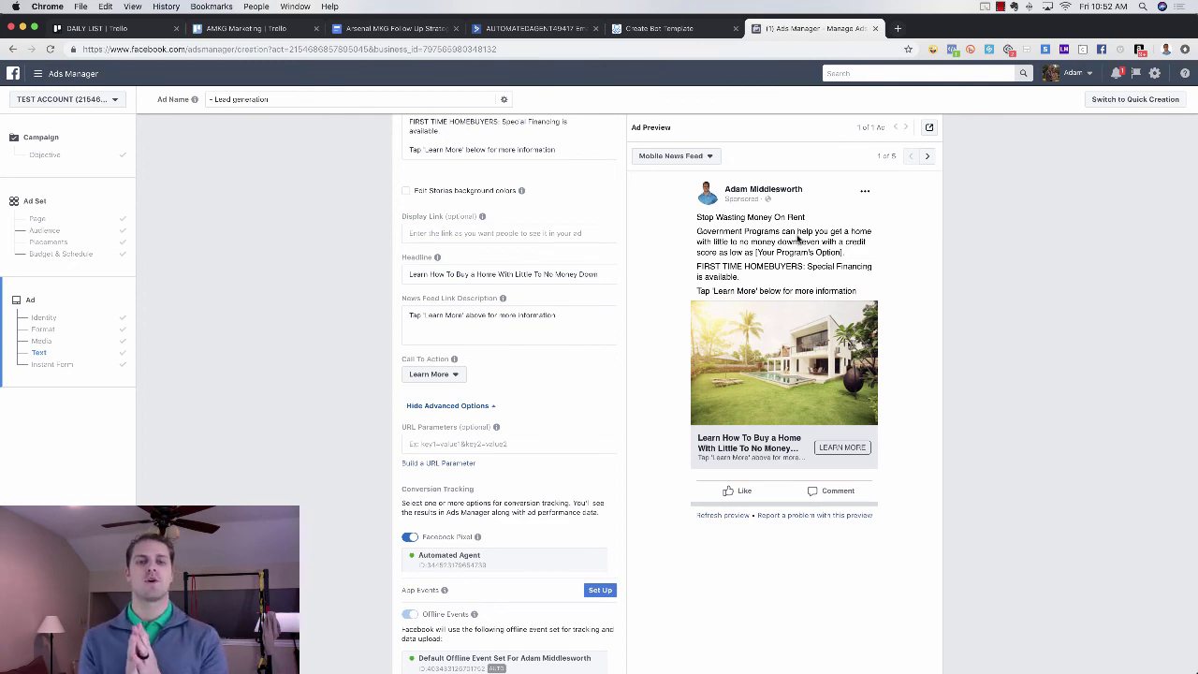
pyautogui.scroll(-10, 799, 237)
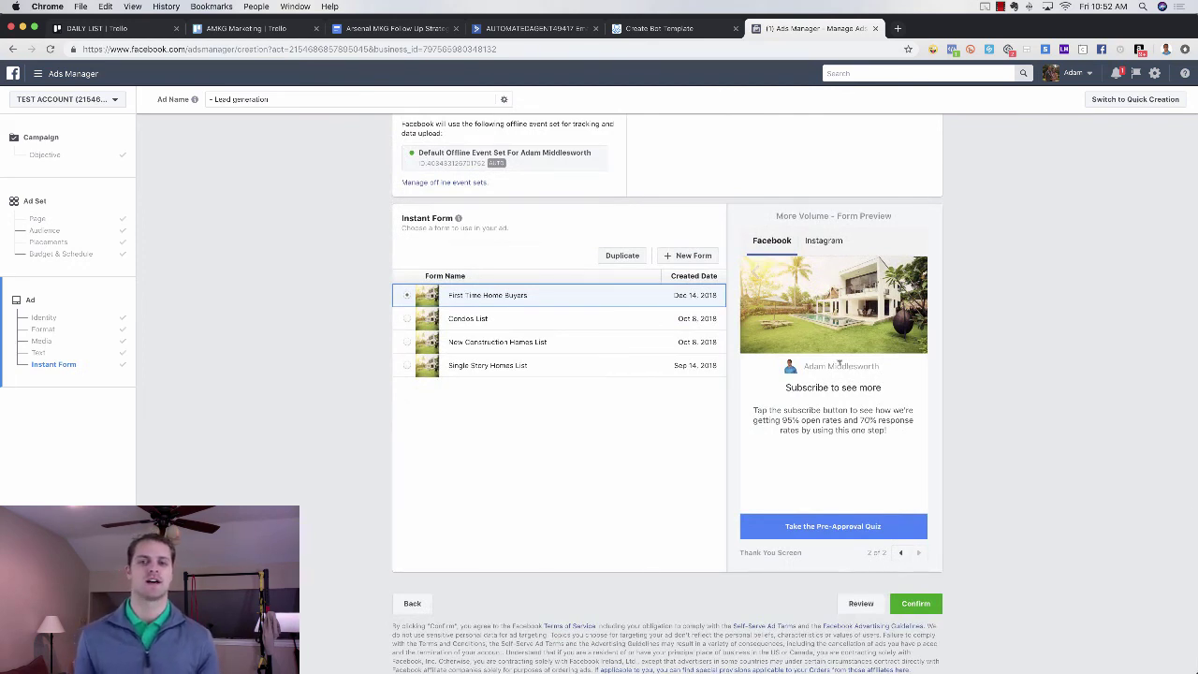
pyautogui.moveTo(784, 384); pyautogui.dragTo(895, 432)
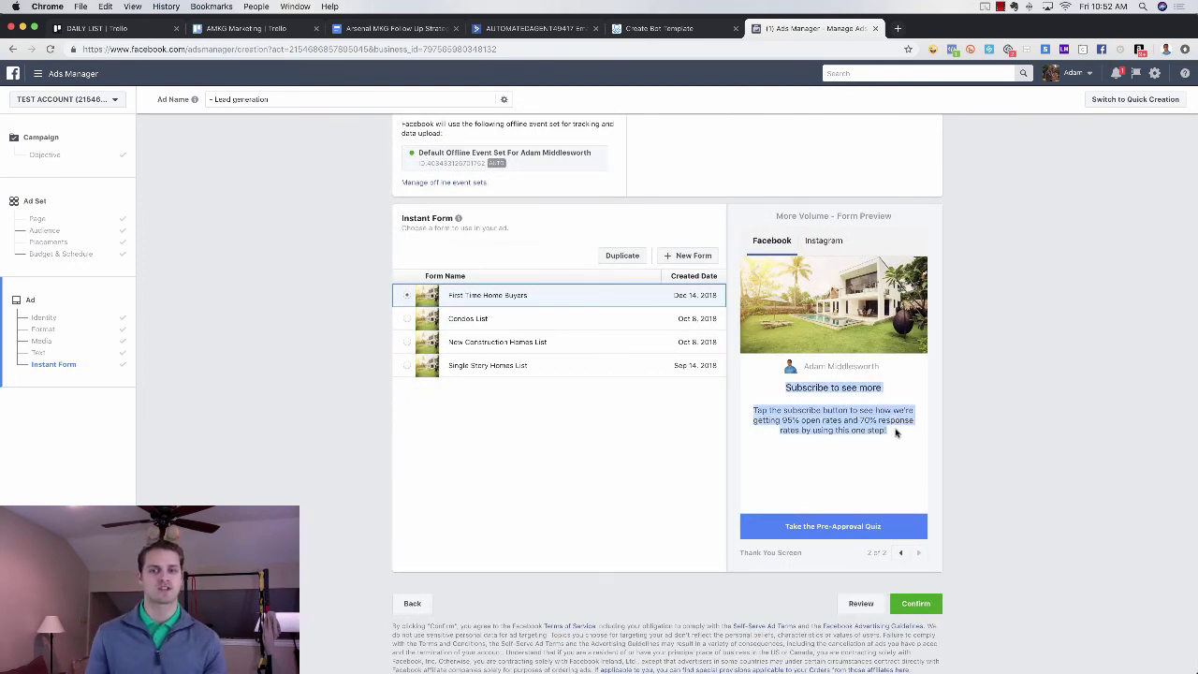